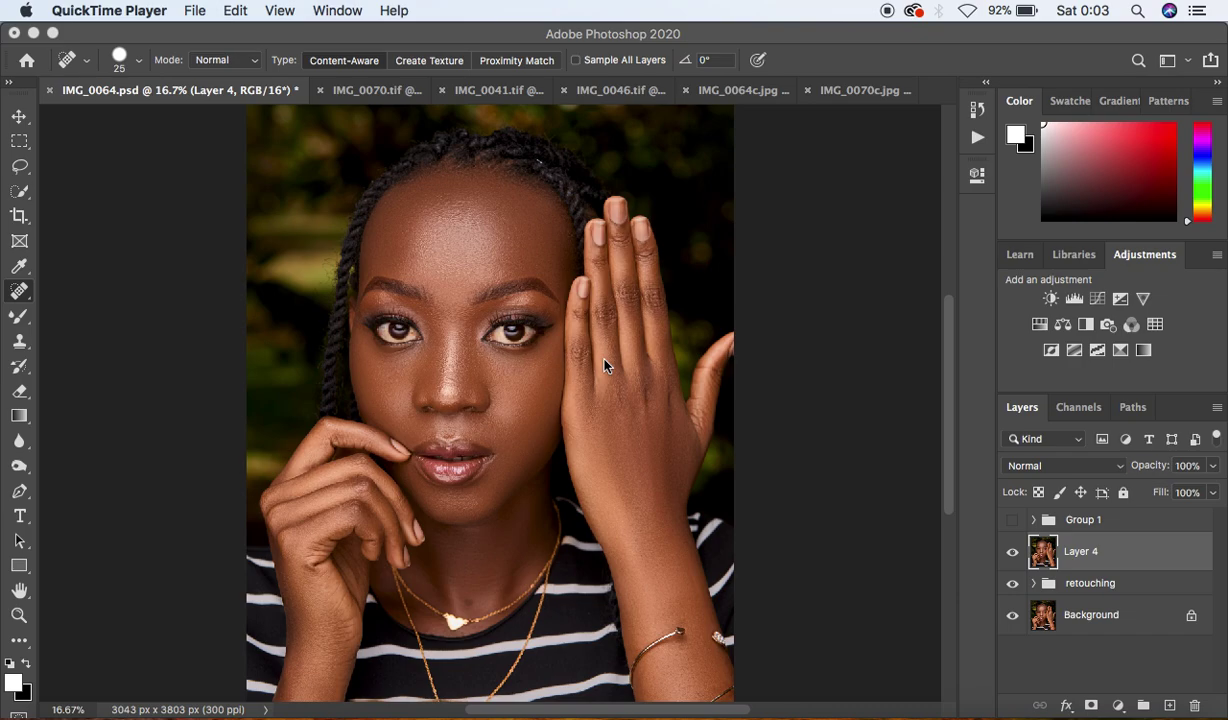
# Compare the original Background with the retouched portrait by repeatedly hiding and restoring all the other layers.
pyautogui.click(1012, 618)
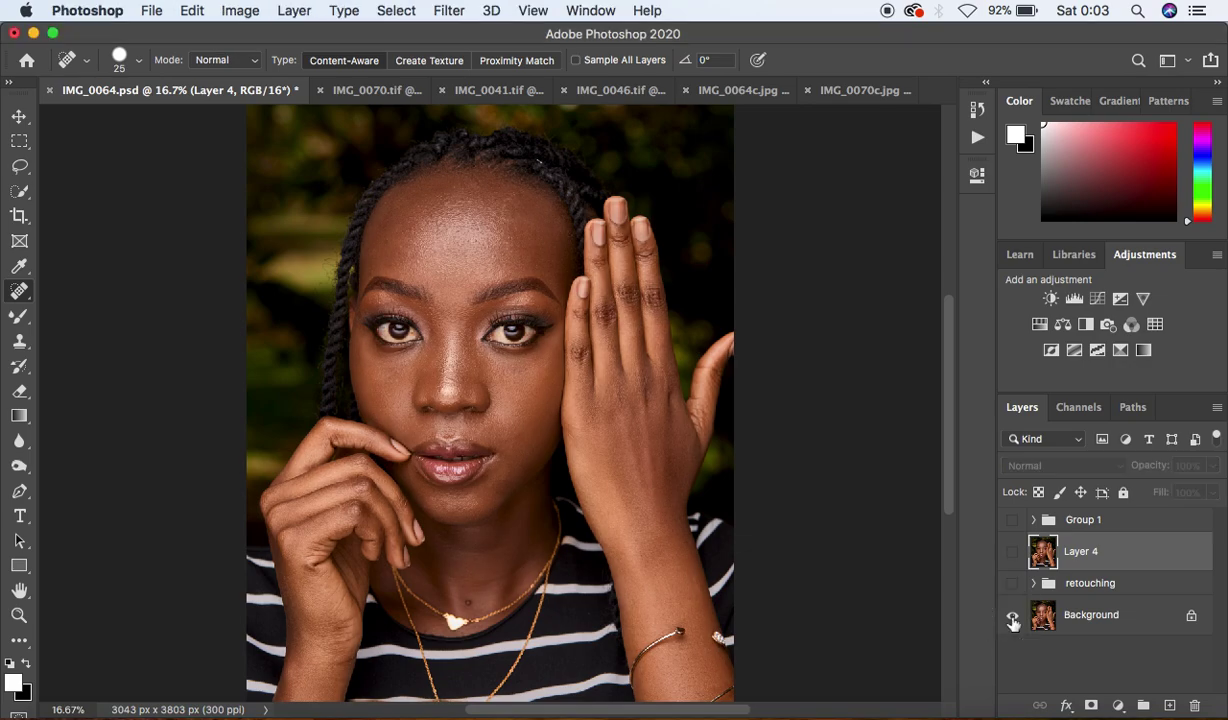
pyautogui.click(1012, 618)
pyautogui.click(1012, 618)
pyautogui.click(1012, 618)
pyautogui.click(1012, 620)
pyautogui.click(1012, 620)
pyautogui.click(1012, 620)
pyautogui.click(1012, 620)
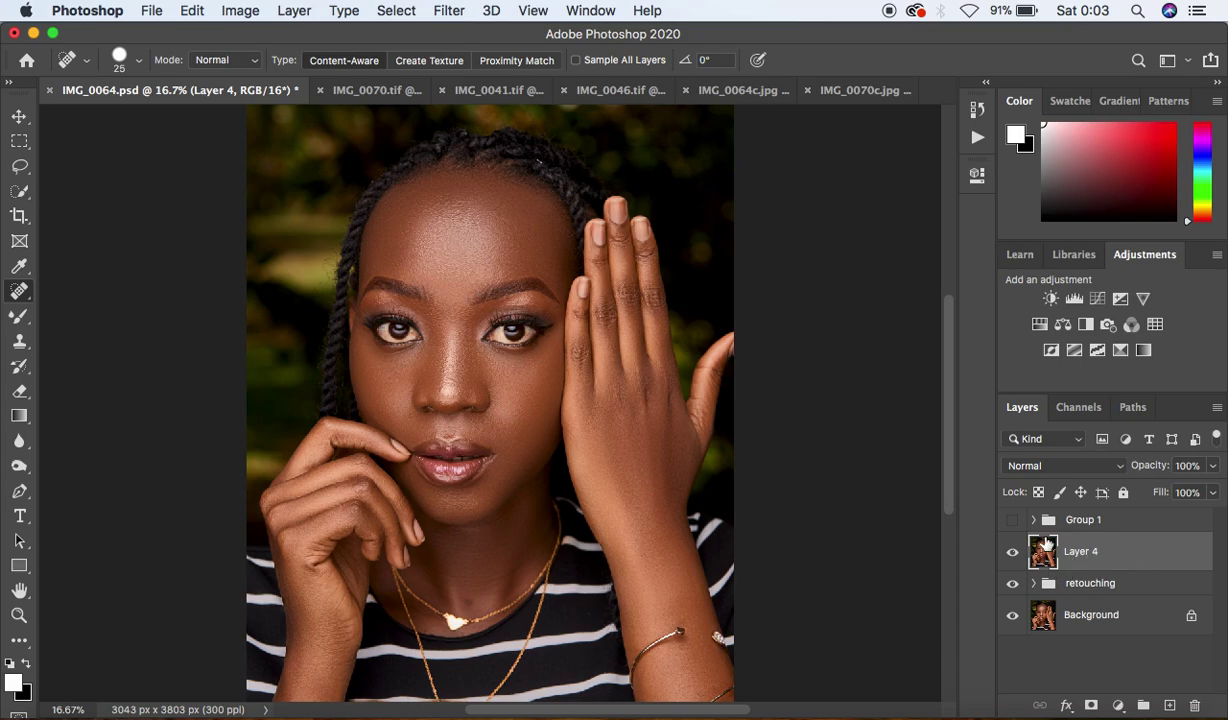
# Compare the portrait with and without the Group 1 colour grade, leaving that group hidden.
pyautogui.click(1014, 522)
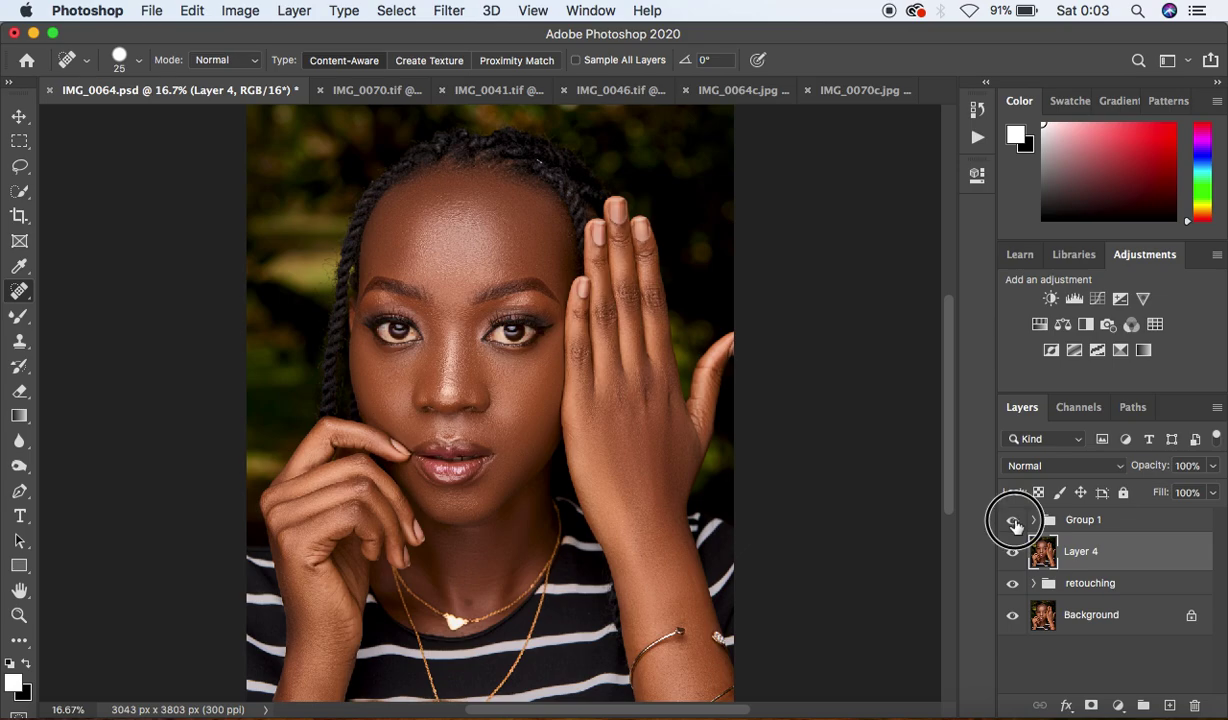
pyautogui.click(1014, 522)
pyautogui.click(1014, 522)
pyautogui.click(1014, 522)
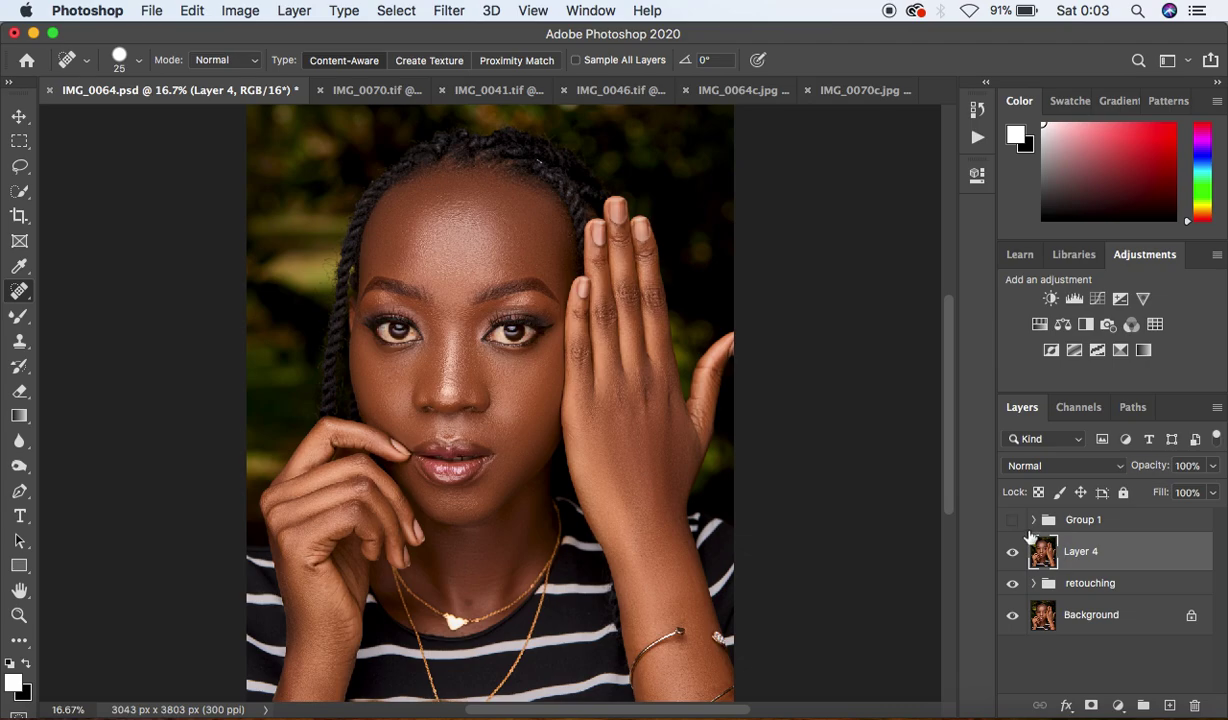
pyautogui.click(1014, 522)
pyautogui.click(1014, 522)
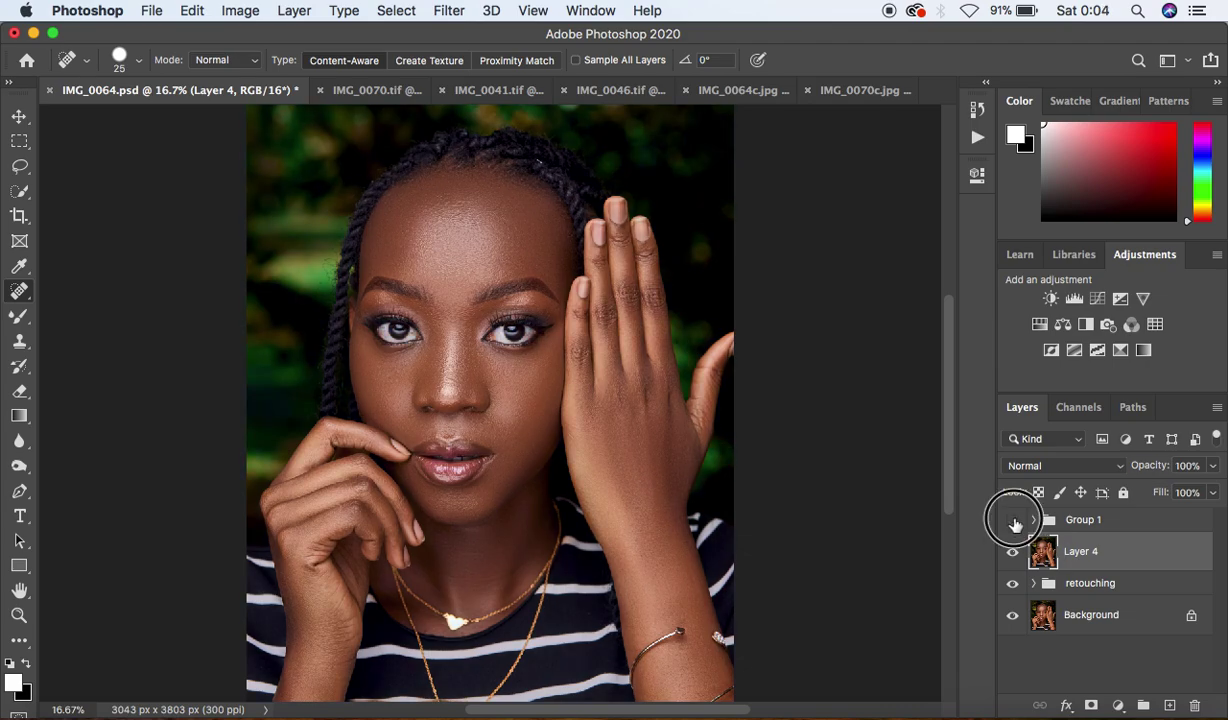
pyautogui.click(1014, 522)
pyautogui.click(1014, 522)
pyautogui.click(1014, 522)
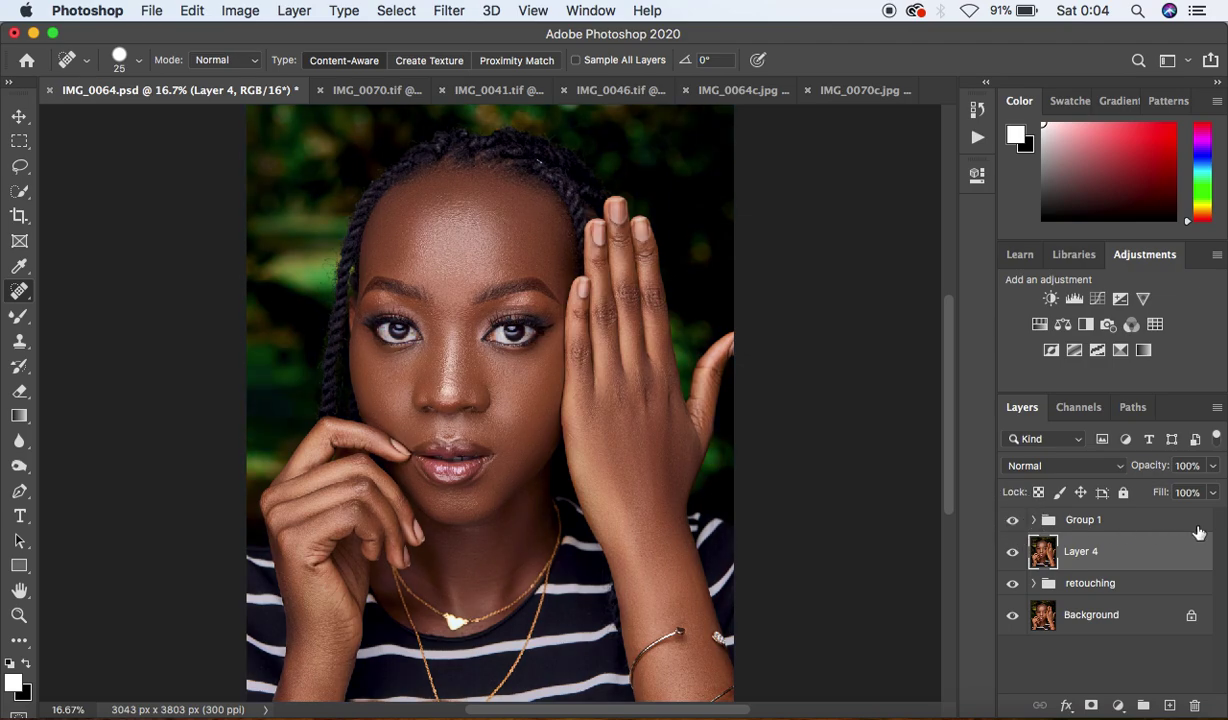
pyautogui.click(1014, 522)
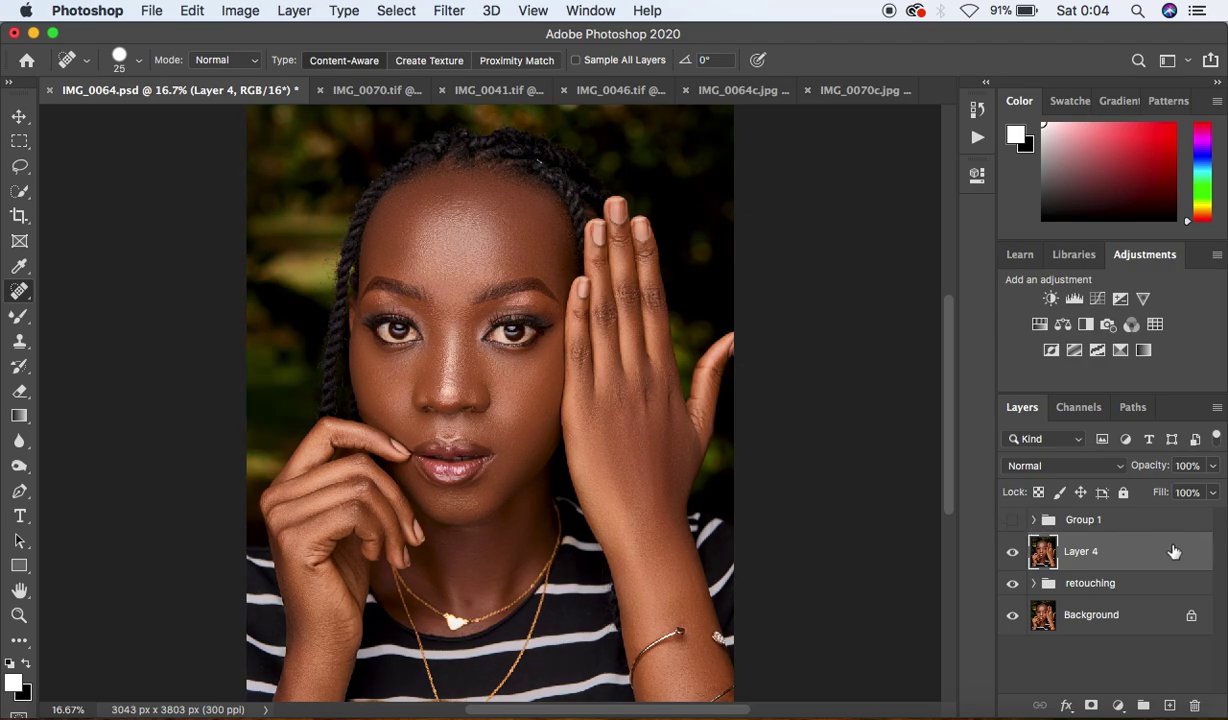
# Duplicate Layer 4 and rename the copy "color grade".
pyautogui.press('super+j')
pyautogui.doubleClick(1100, 549)
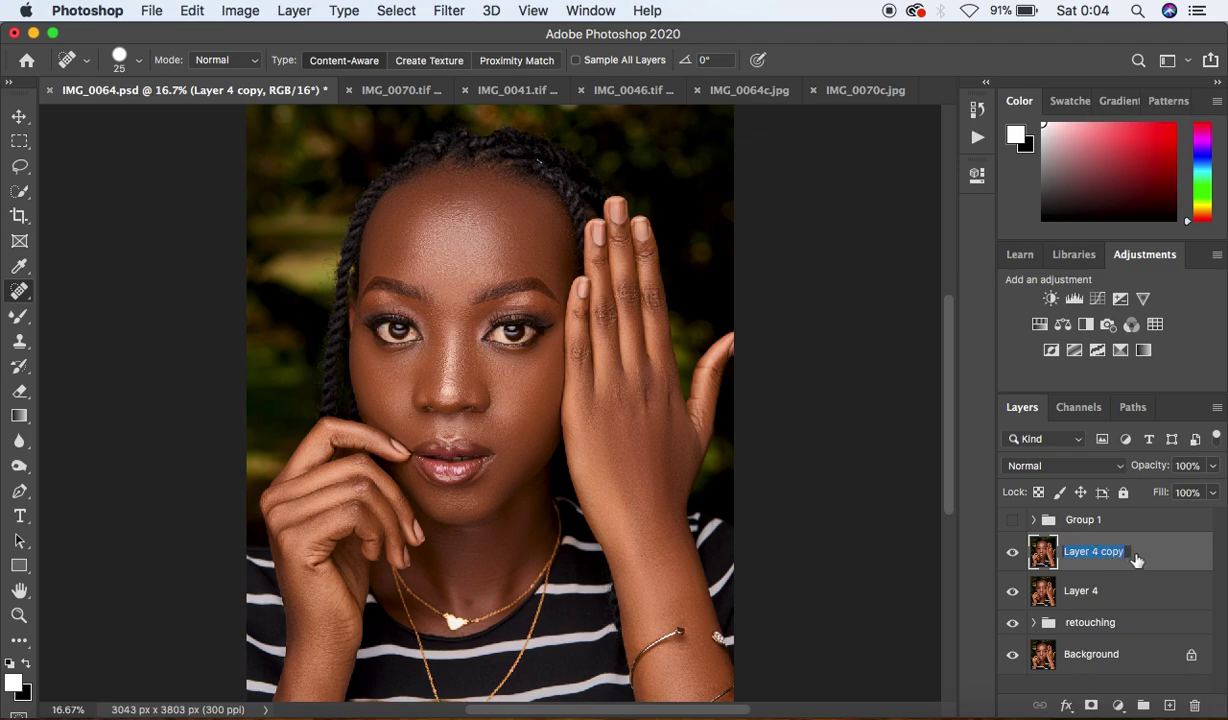
pyautogui.write('color grade')
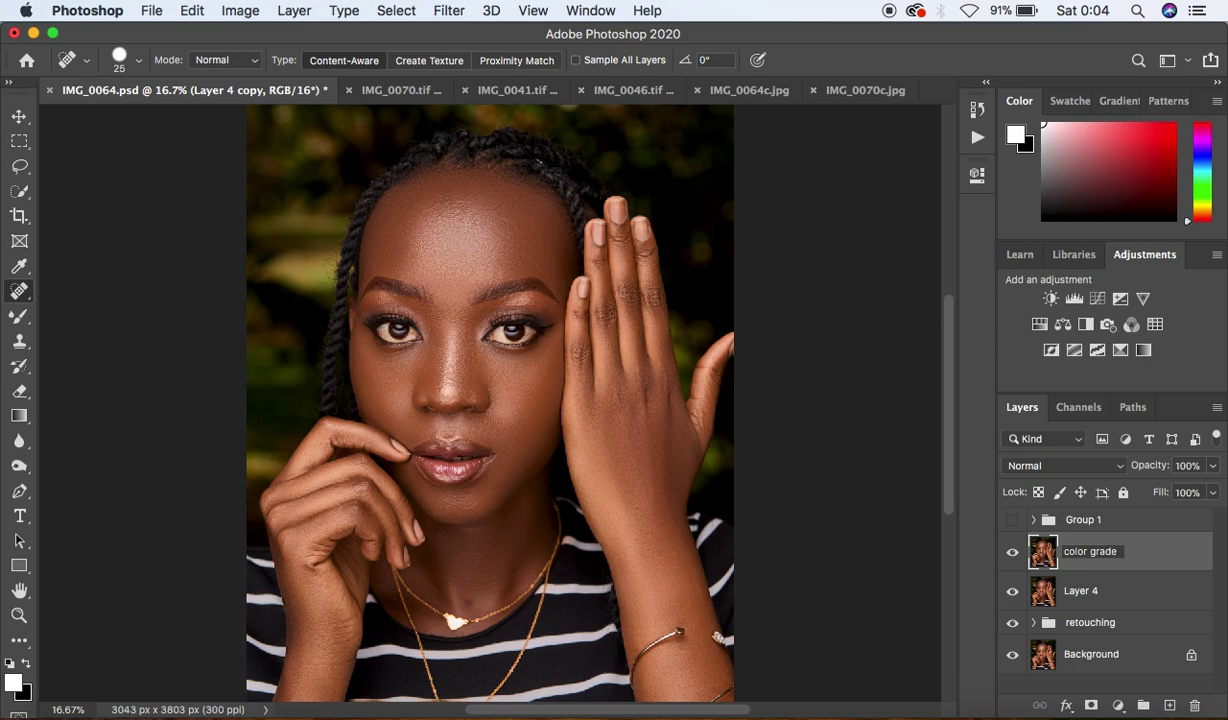
pyautogui.press('Return')
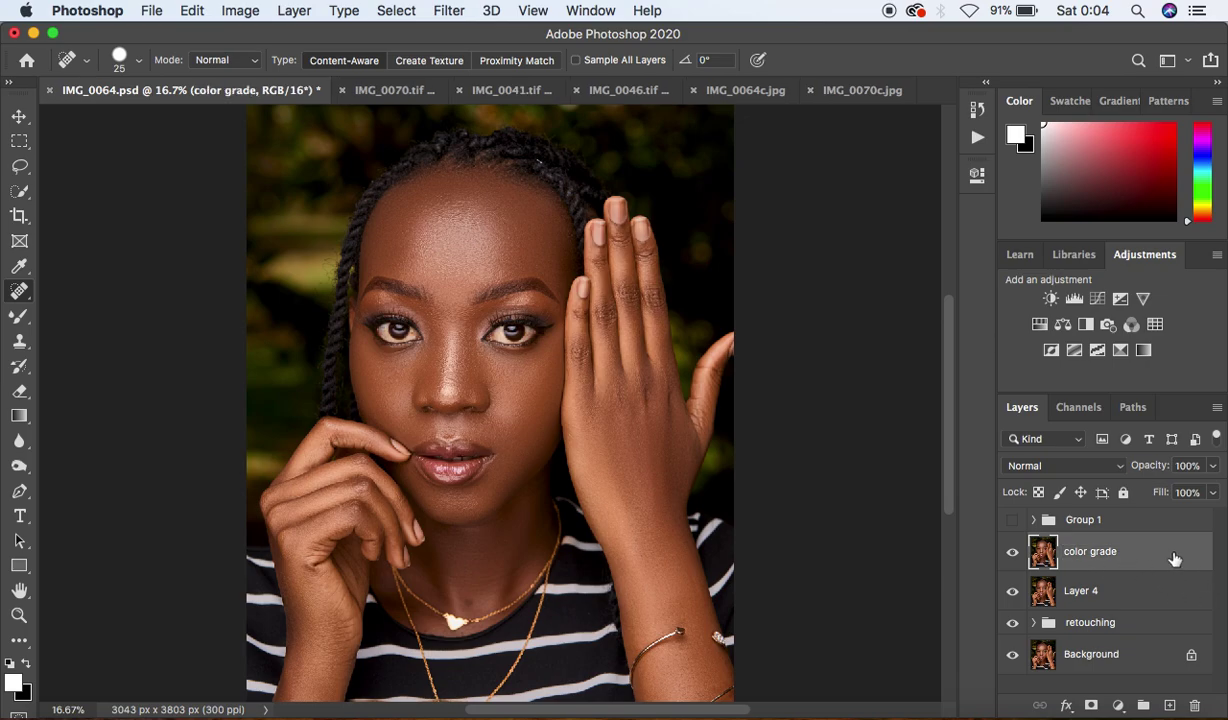
# Open the Camera Raw Filter on the color grade layer and set the Calibration saturation of Red Primary and Green Primary to -10.
pyautogui.click(449, 10)
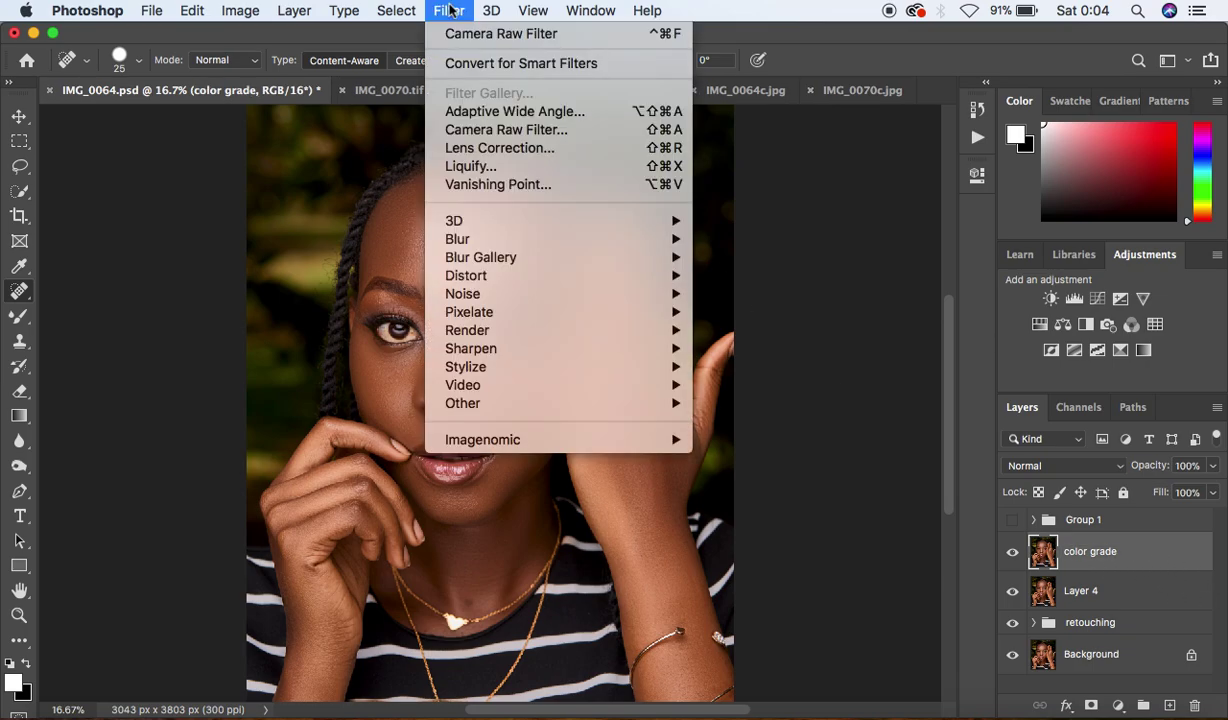
pyautogui.click(493, 138)
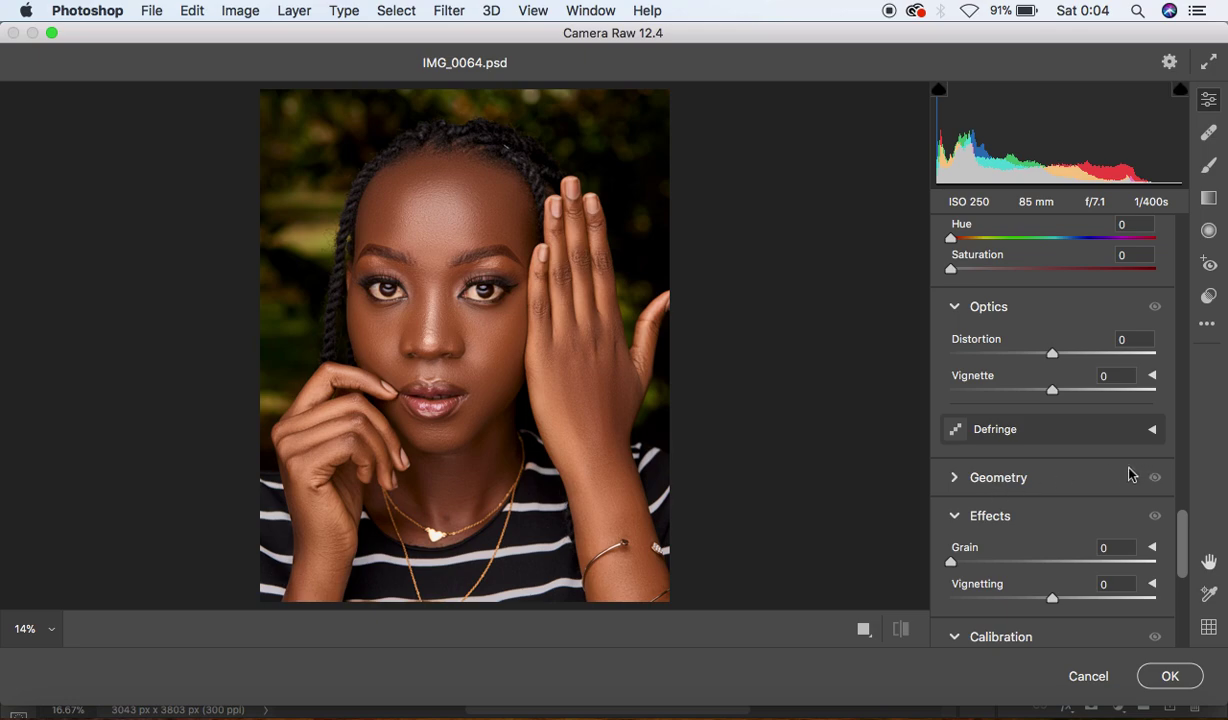
pyautogui.scroll(-3, 1096, 499)
pyautogui.scroll(-4, 1096, 499)
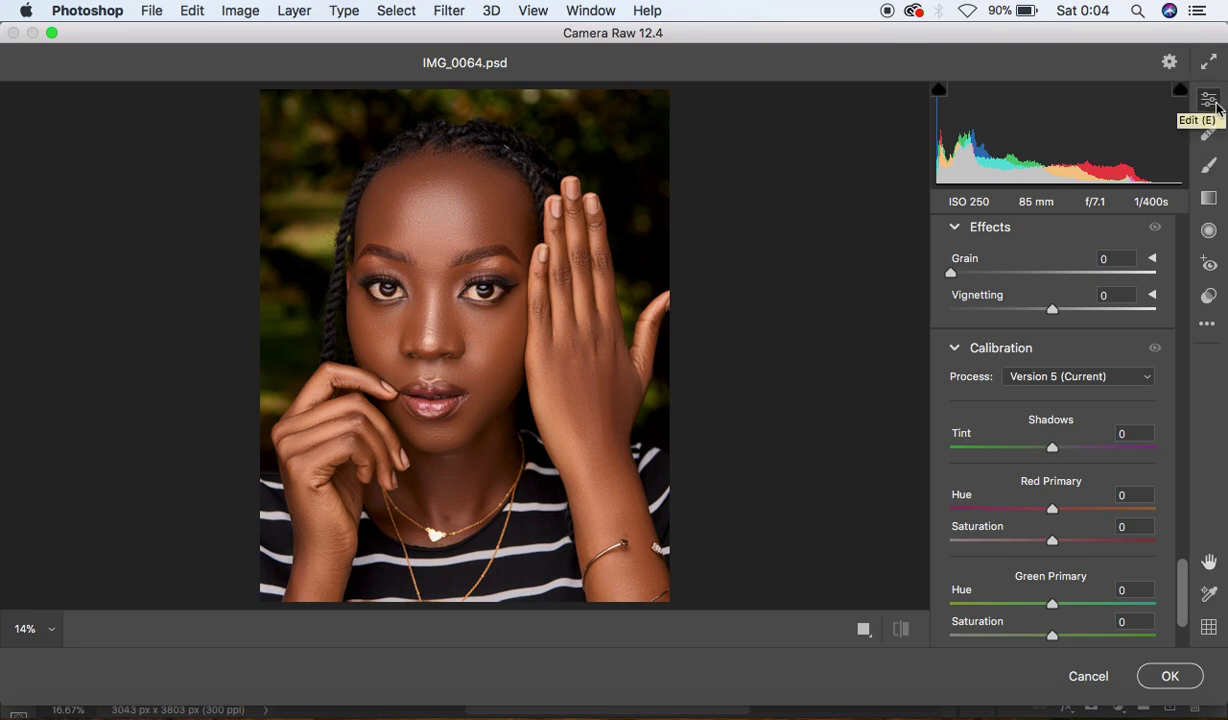
pyautogui.scroll(-3, 1051, 497)
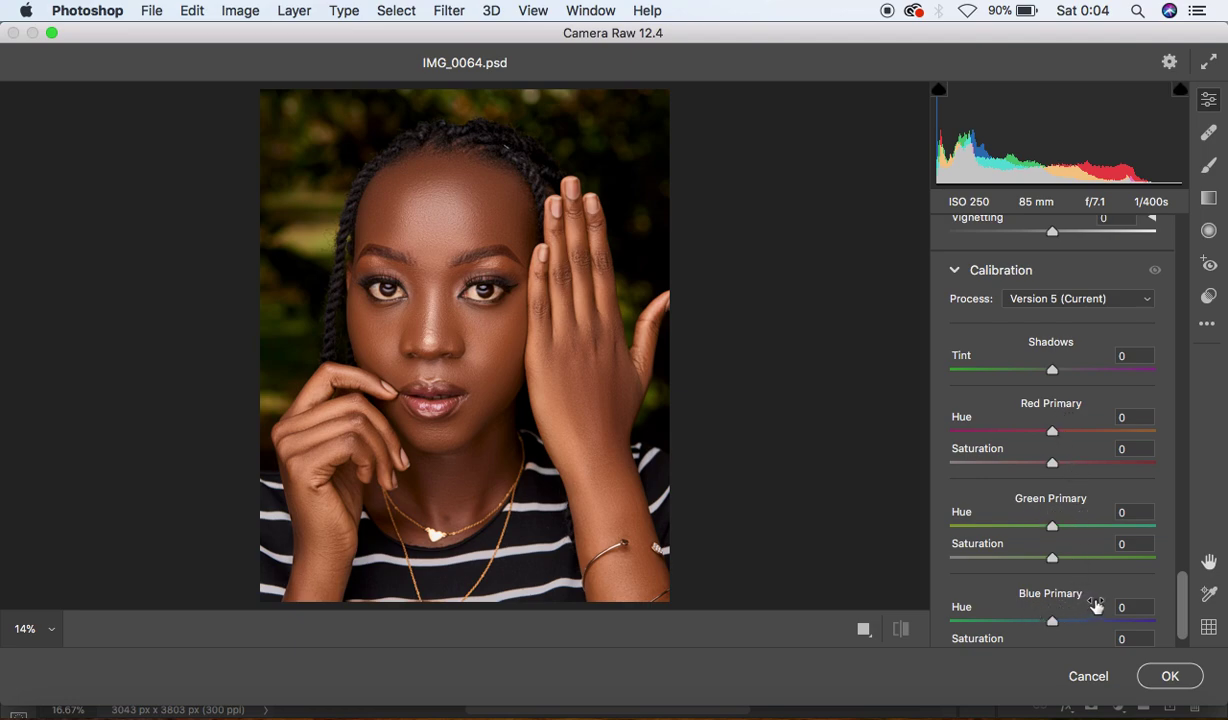
pyautogui.scroll(-1, 1095, 606)
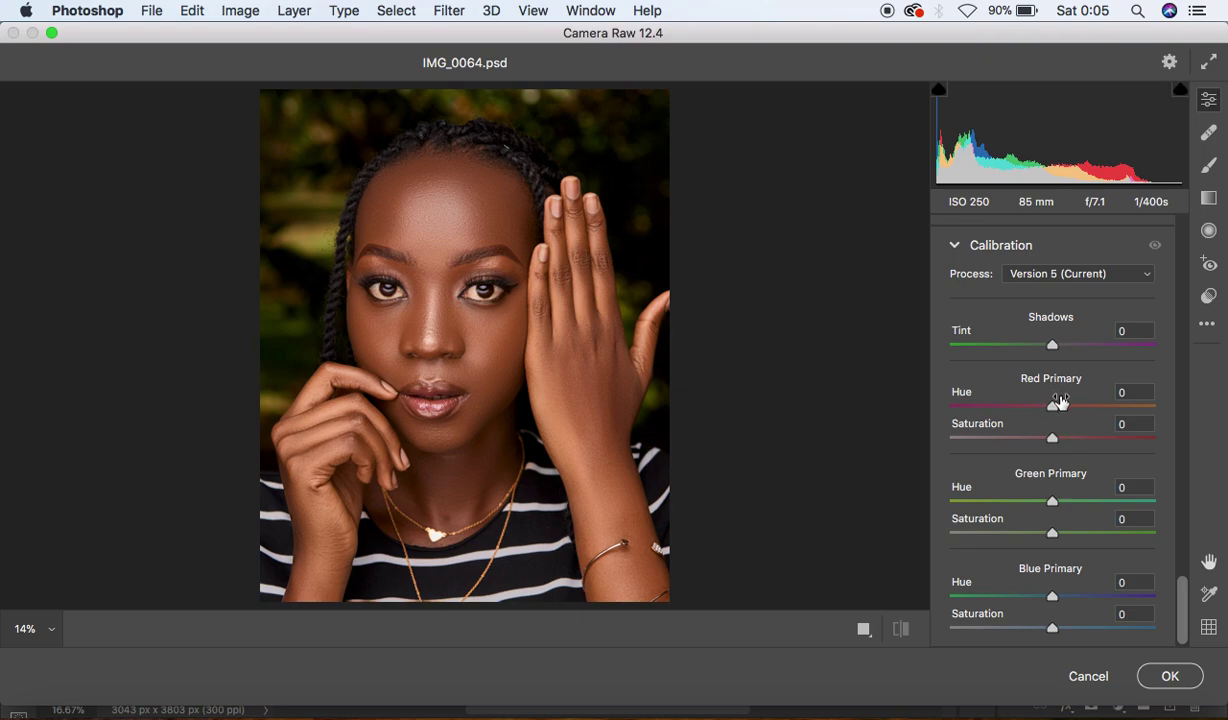
pyautogui.moveTo(1052, 438); pyautogui.dragTo(1041, 440)
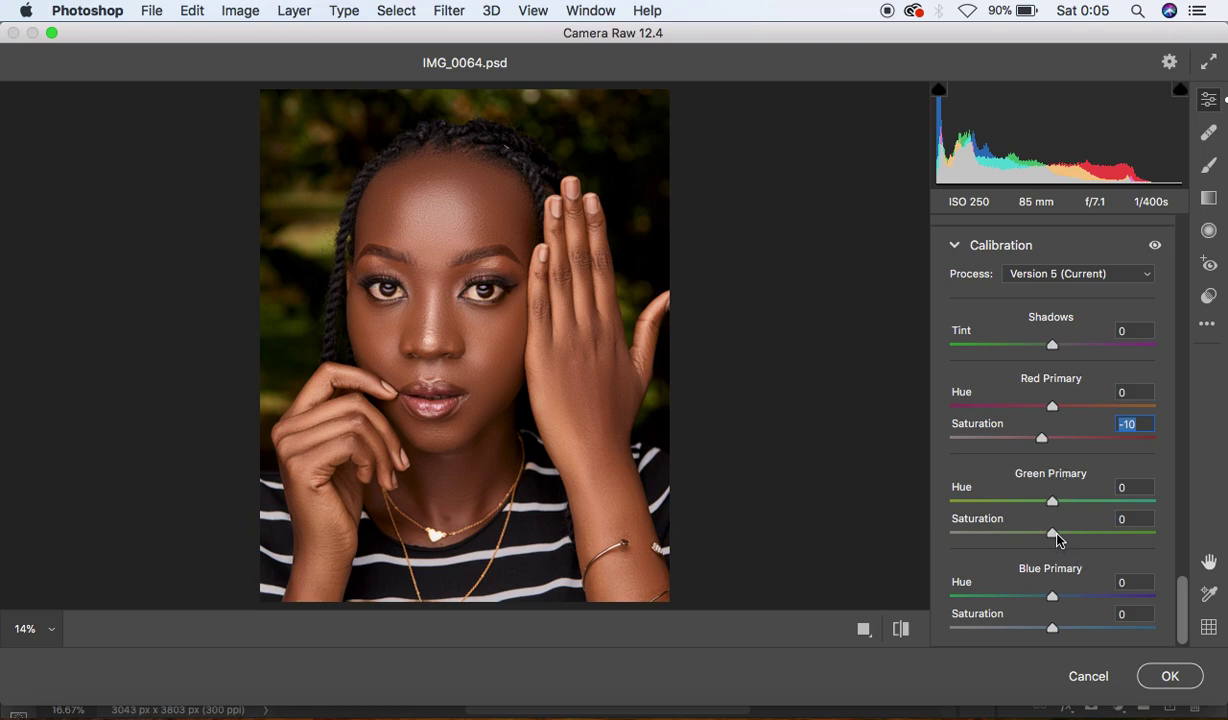
pyautogui.moveTo(1054, 538); pyautogui.dragTo(1044, 539)
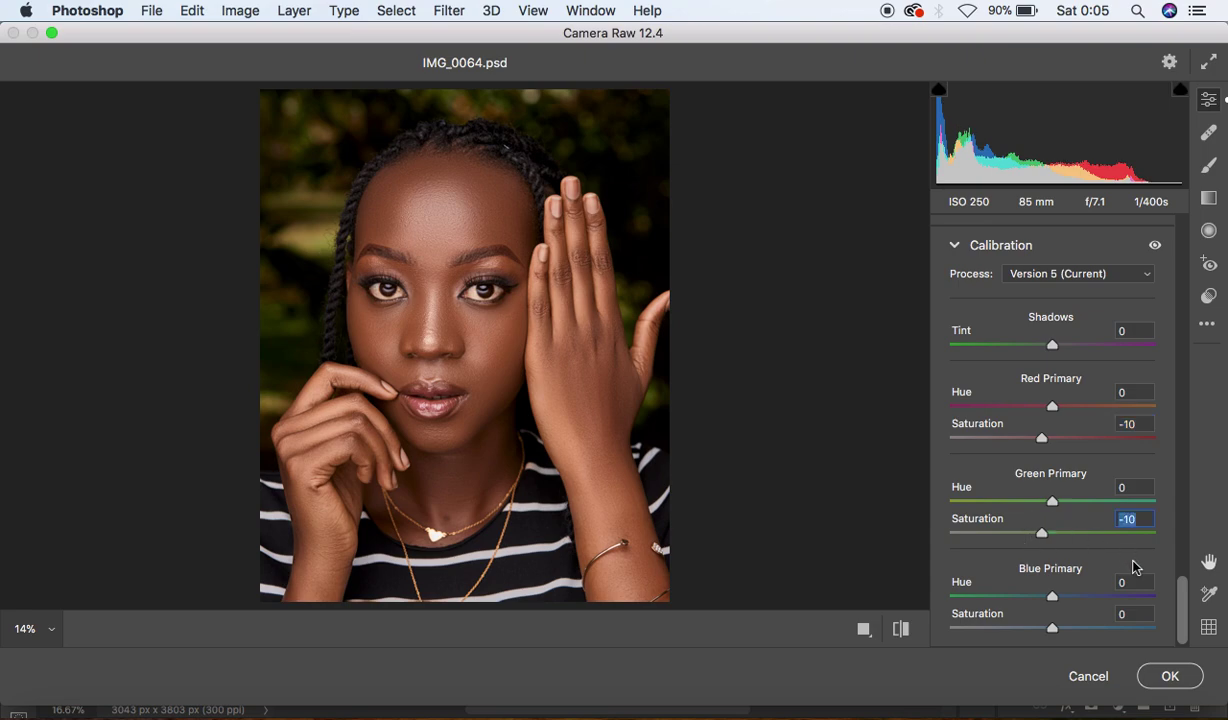
pyautogui.click(902, 629)
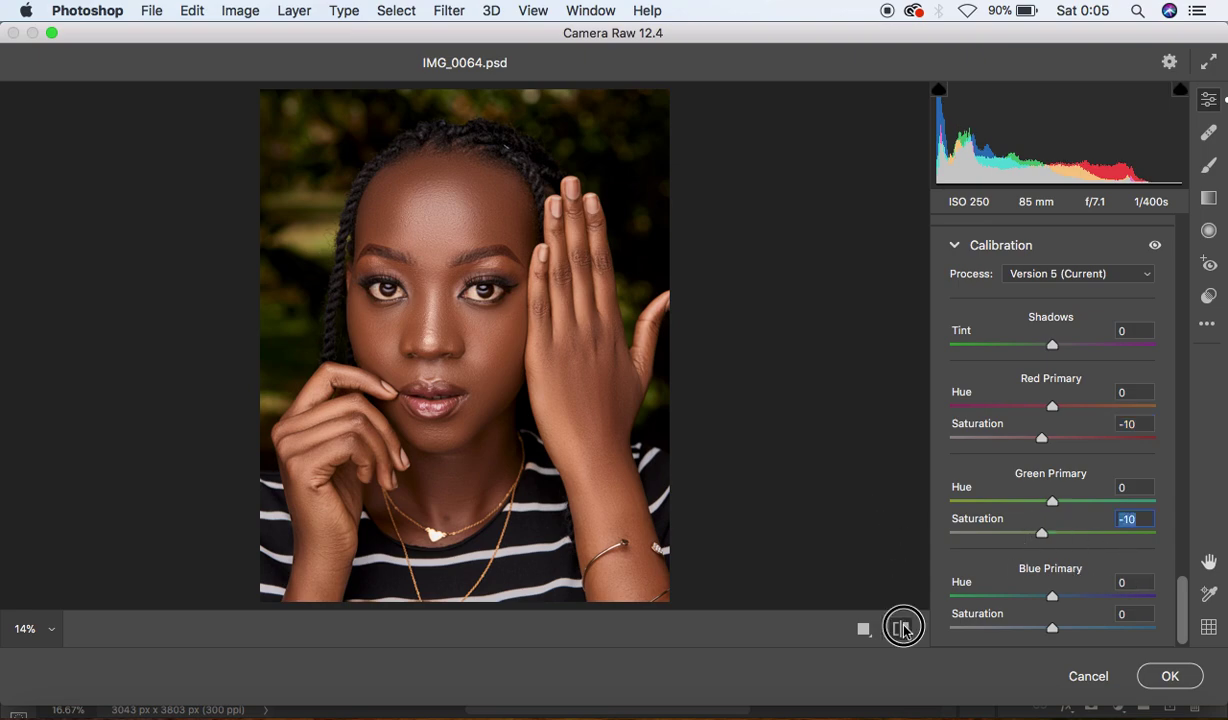
pyautogui.click(902, 629)
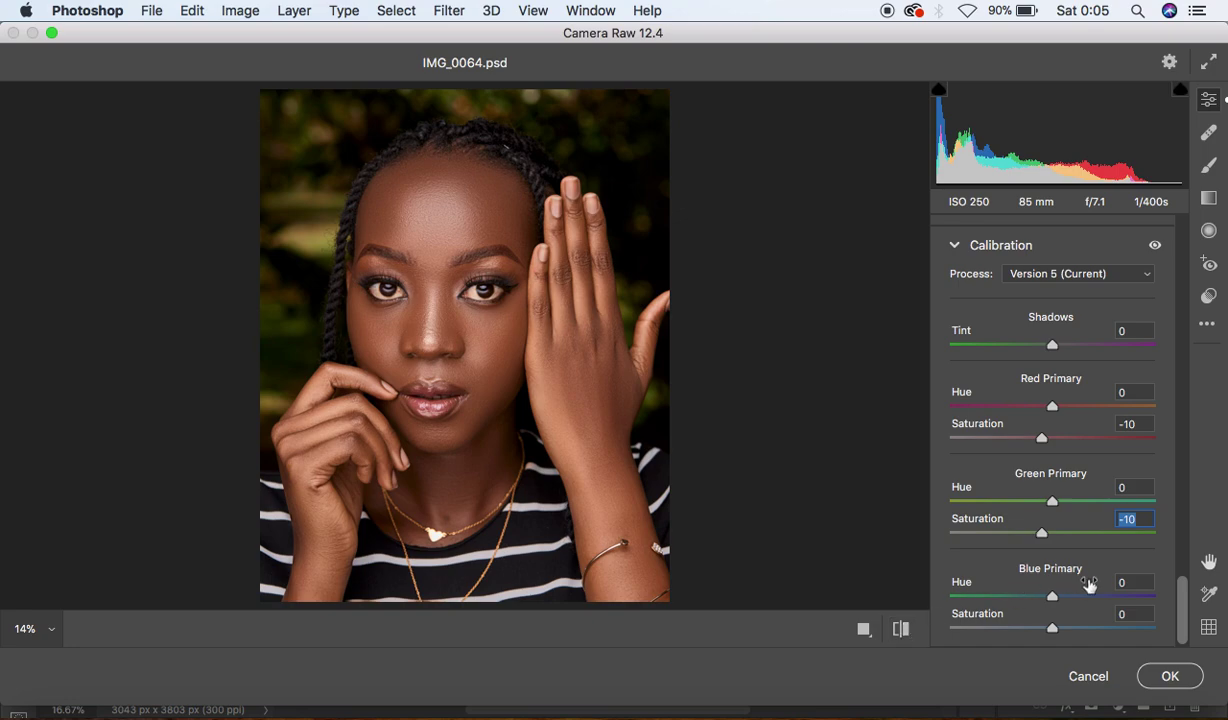
# Set the Blue Primary saturation to -10 in Calibration and compare the image before and after.
pyautogui.moveTo(1052, 628); pyautogui.dragTo(1043, 631)
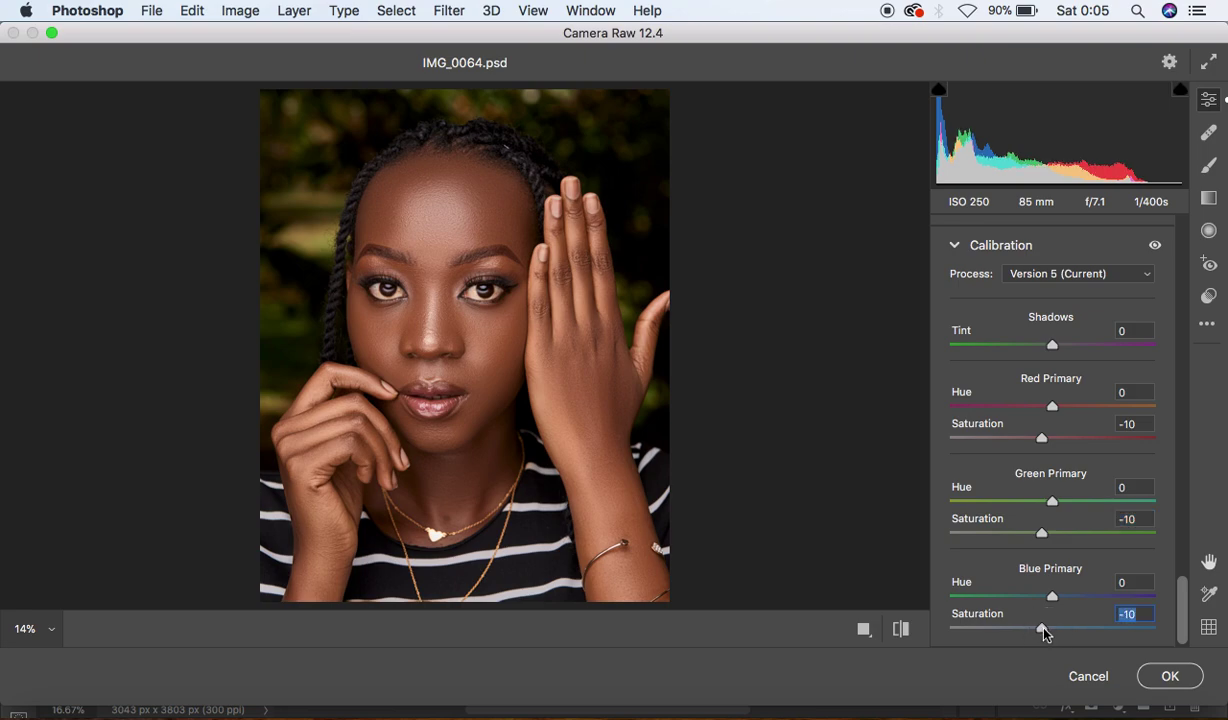
pyautogui.click(899, 629)
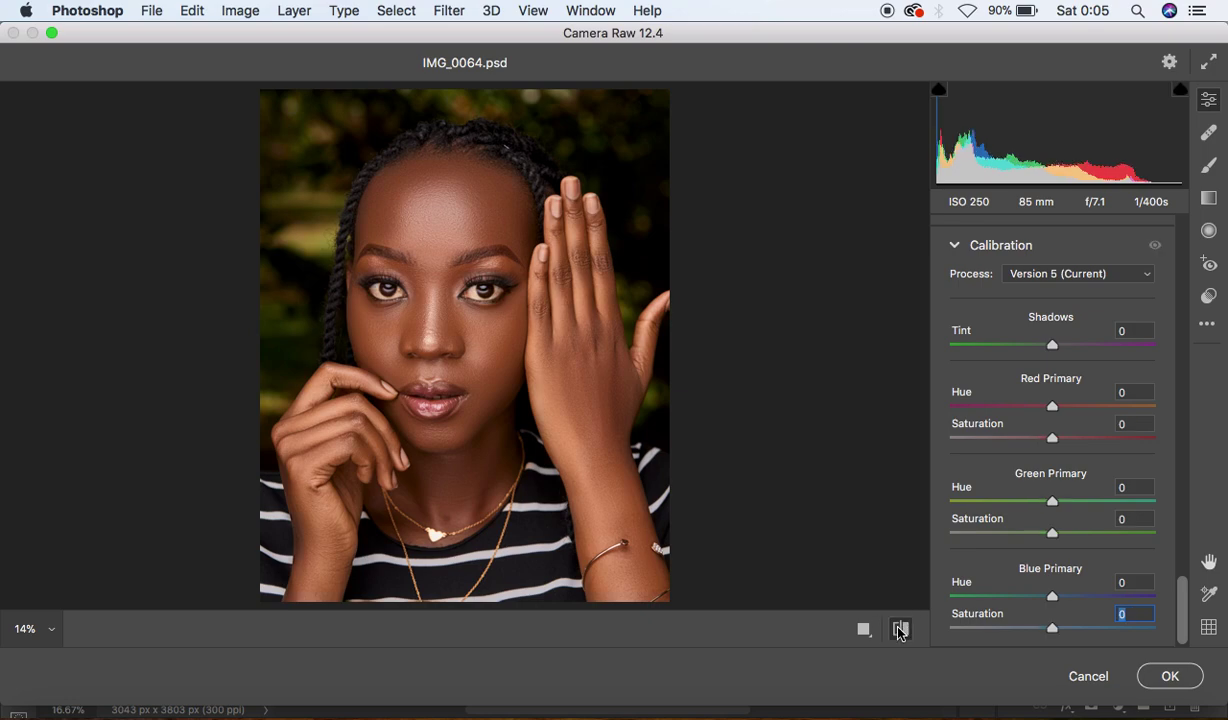
pyautogui.click(899, 629)
pyautogui.click(899, 629)
pyautogui.click(899, 629)
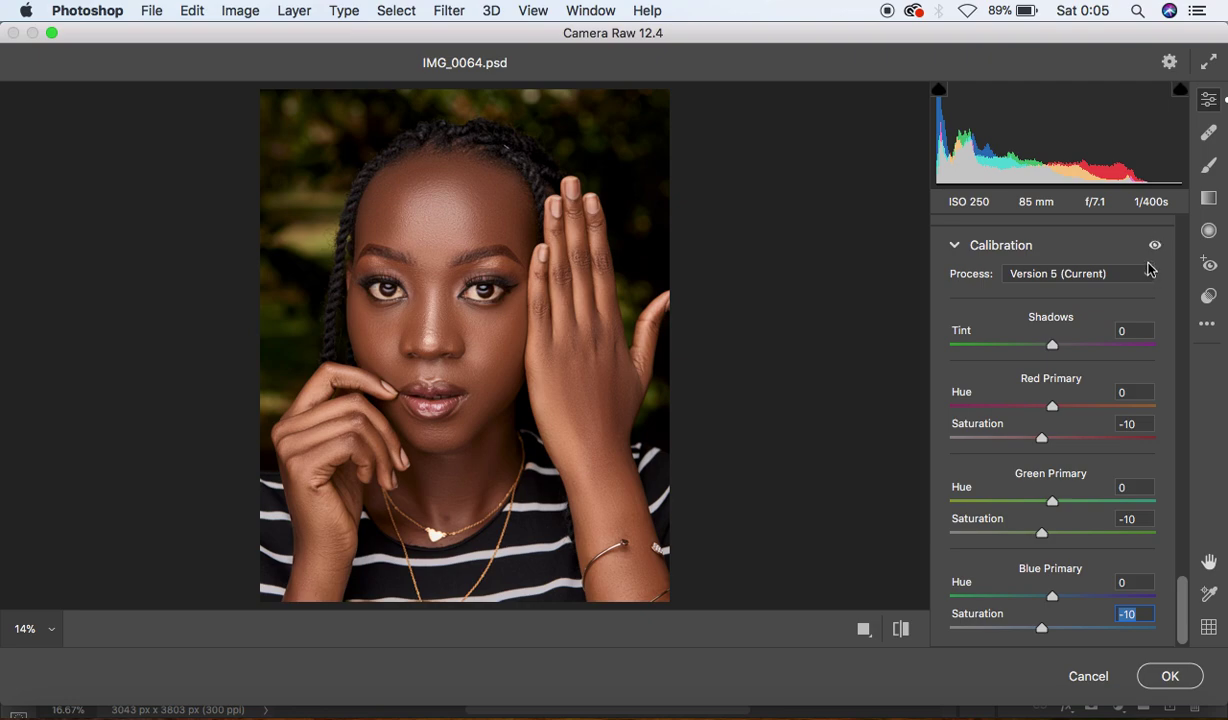
# Try the Color Mixer's Oranges luminance at +100 and -100, and reset it to 0.
pyautogui.scroll(5, 1150, 255)
pyautogui.scroll(10, 1148, 263)
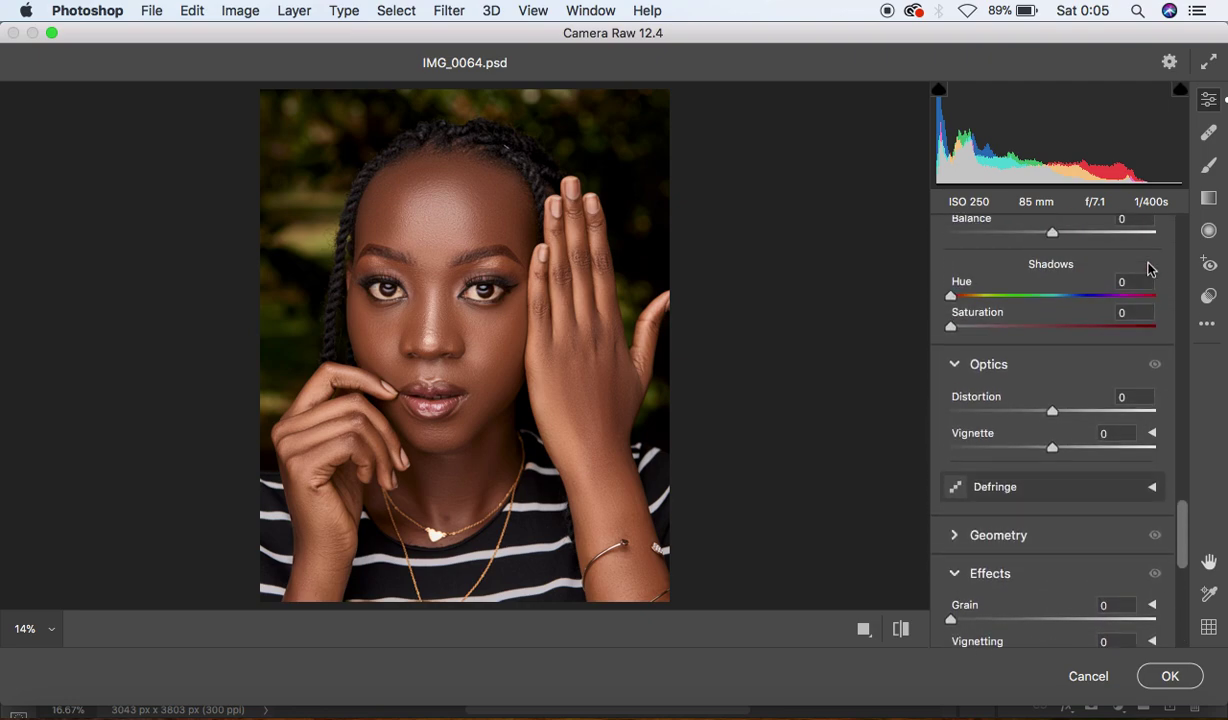
pyautogui.scroll(2, 1148, 264)
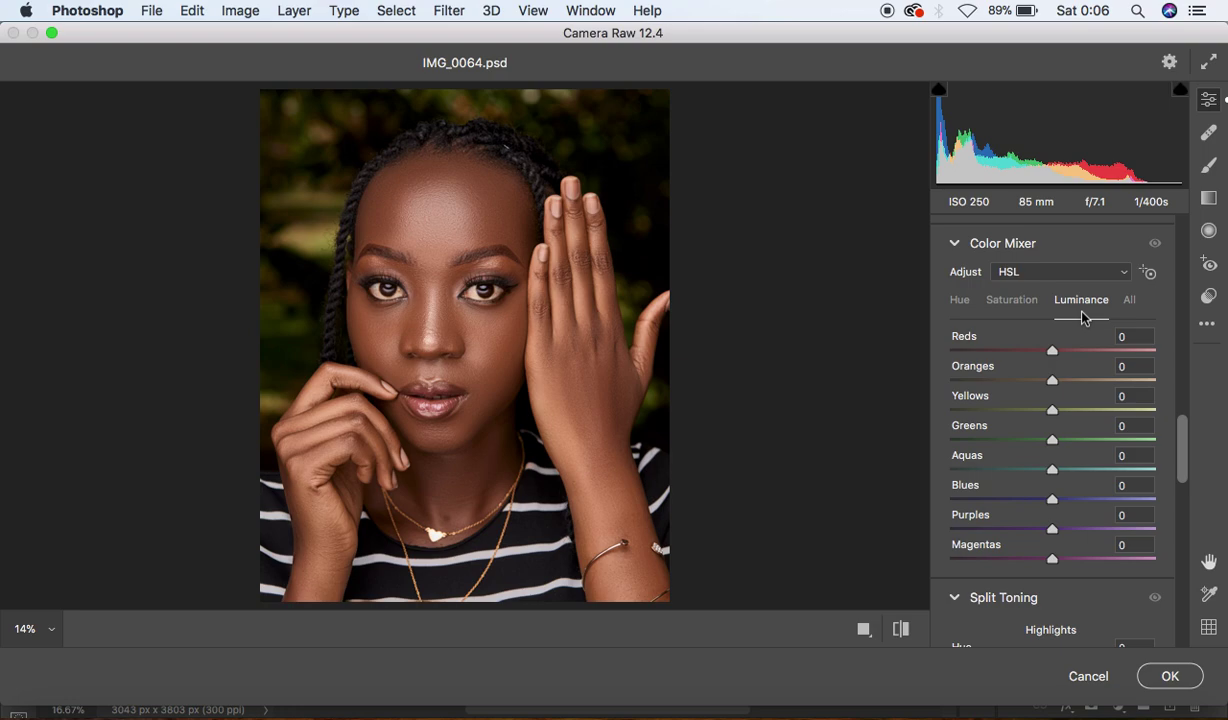
pyautogui.click(1053, 381)
pyautogui.moveTo(1053, 381); pyautogui.dragTo(1180, 386)
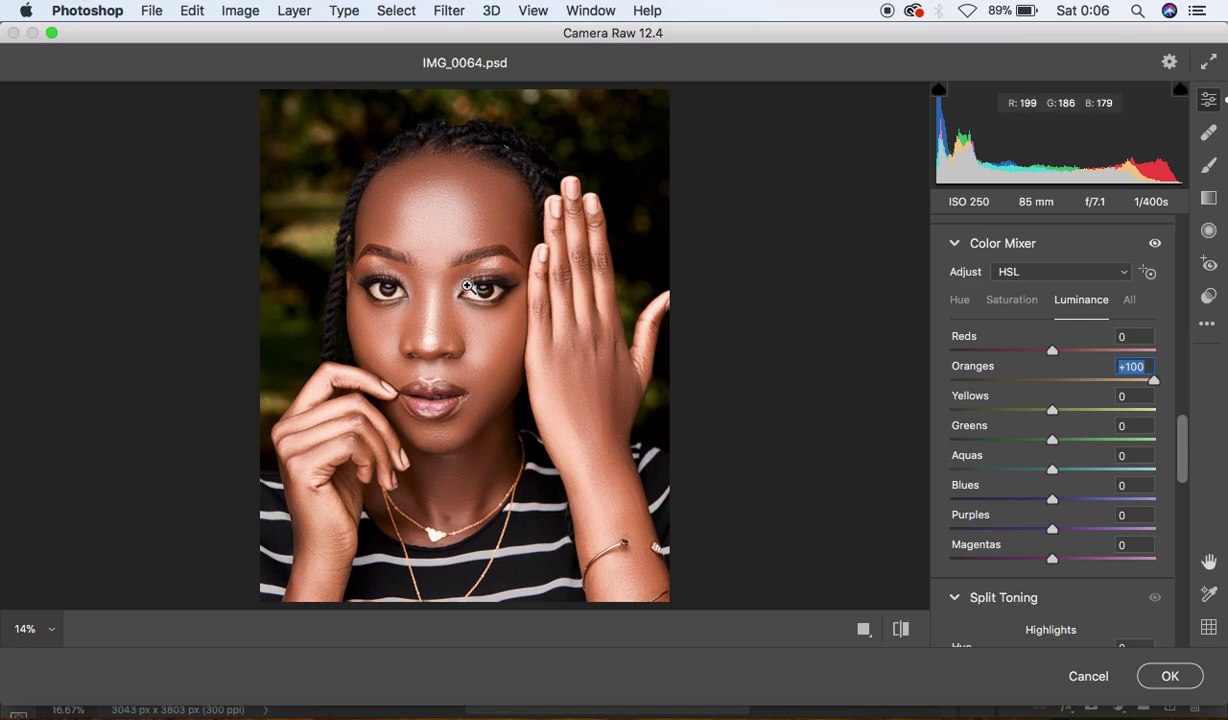
pyautogui.moveTo(1158, 388); pyautogui.dragTo(895, 406)
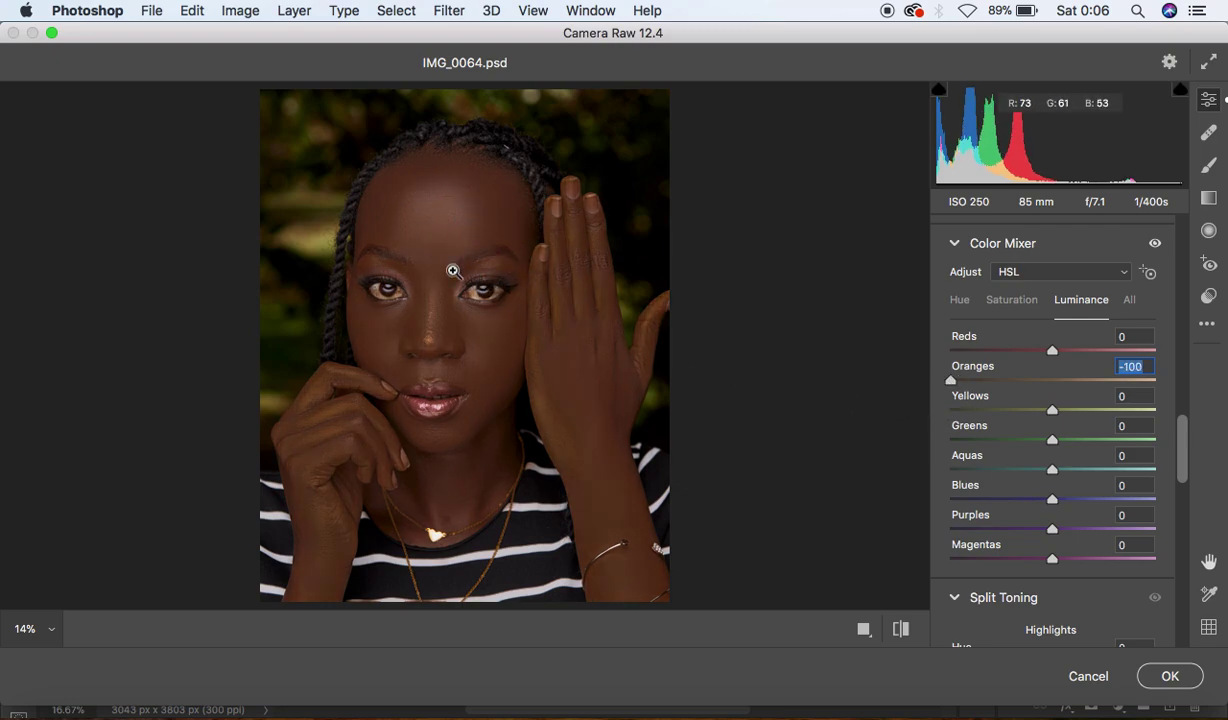
pyautogui.doubleClick(952, 383)
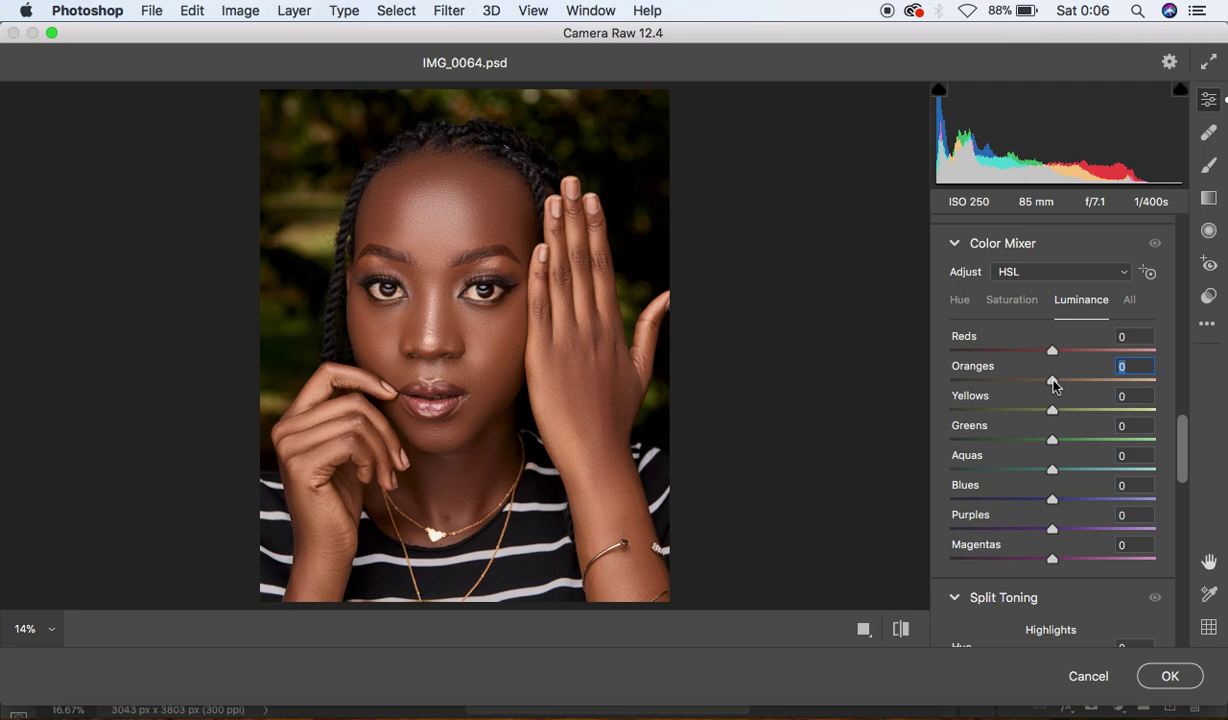
# Set the Oranges luminance to -12 and compare the portrait with and without the Color Mixer adjustment.
pyautogui.moveTo(1054, 385); pyautogui.dragTo(1044, 385)
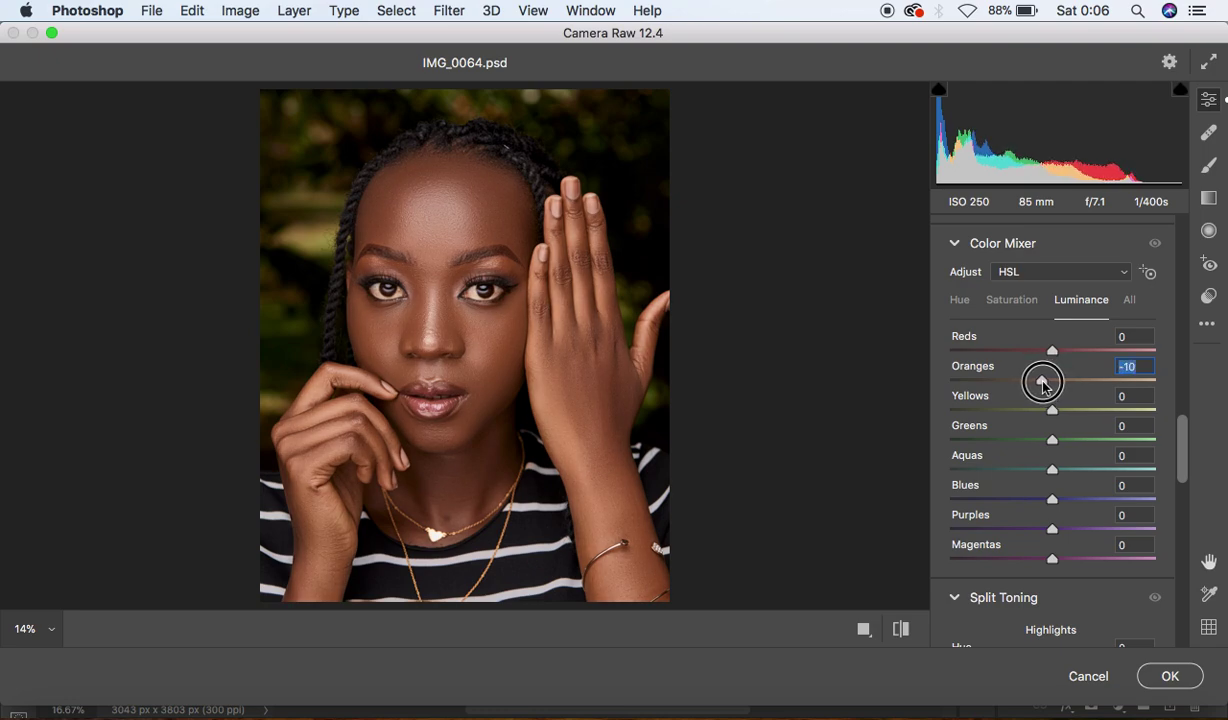
pyautogui.moveTo(1043, 385); pyautogui.dragTo(1041, 385)
pyautogui.click(1155, 245)
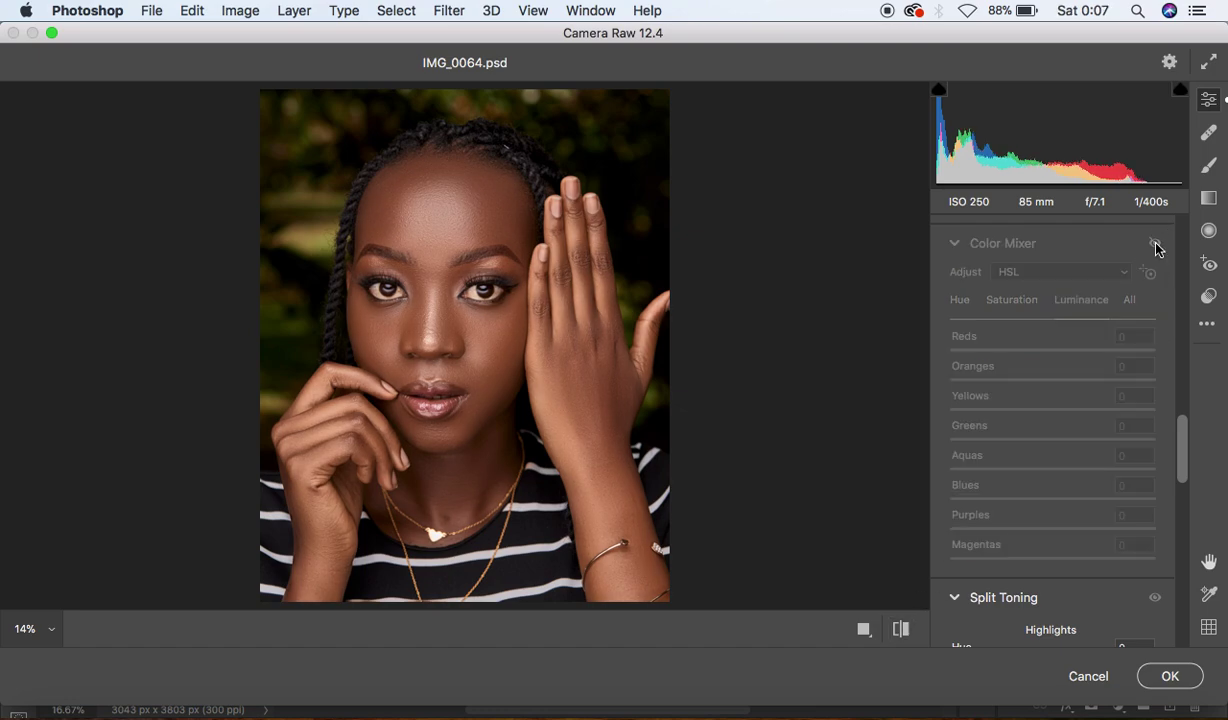
pyautogui.click(1155, 245)
pyautogui.click(1155, 245)
pyautogui.click(1155, 245)
pyautogui.click(1155, 245)
pyautogui.click(1155, 245)
pyautogui.click(1155, 245)
pyautogui.click(1155, 245)
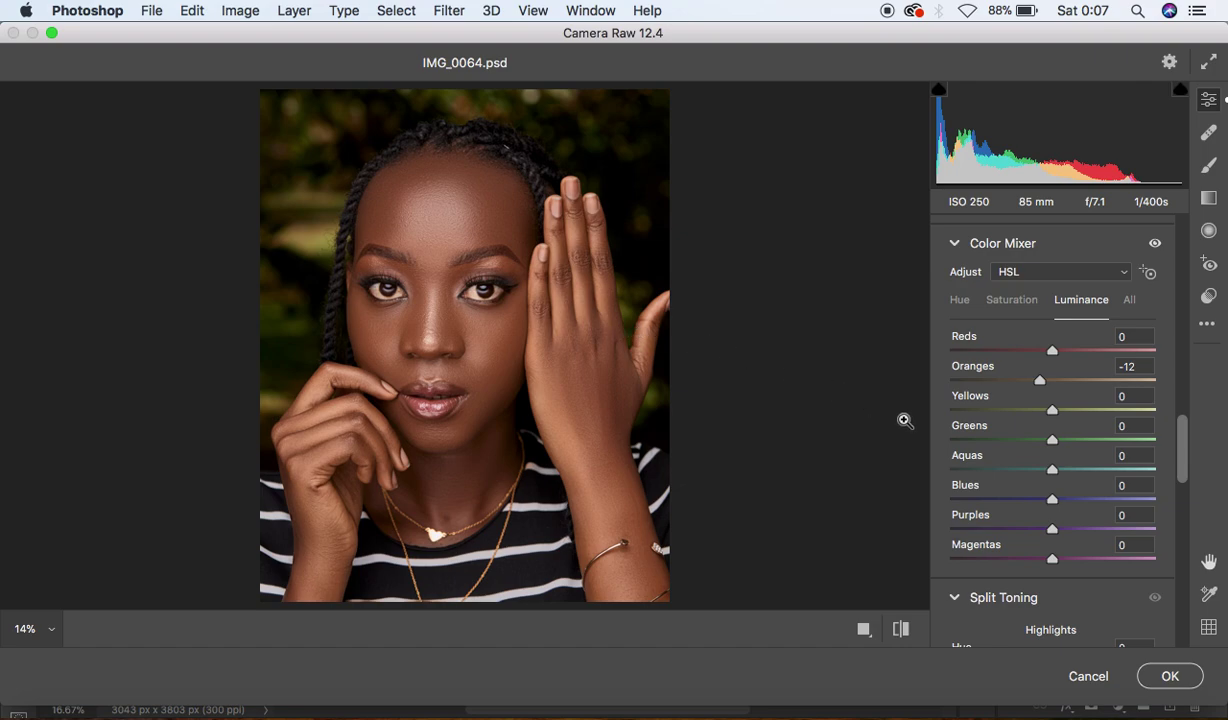
# Set the Oranges hue to +1 in the Color Mixer.
pyautogui.click(962, 301)
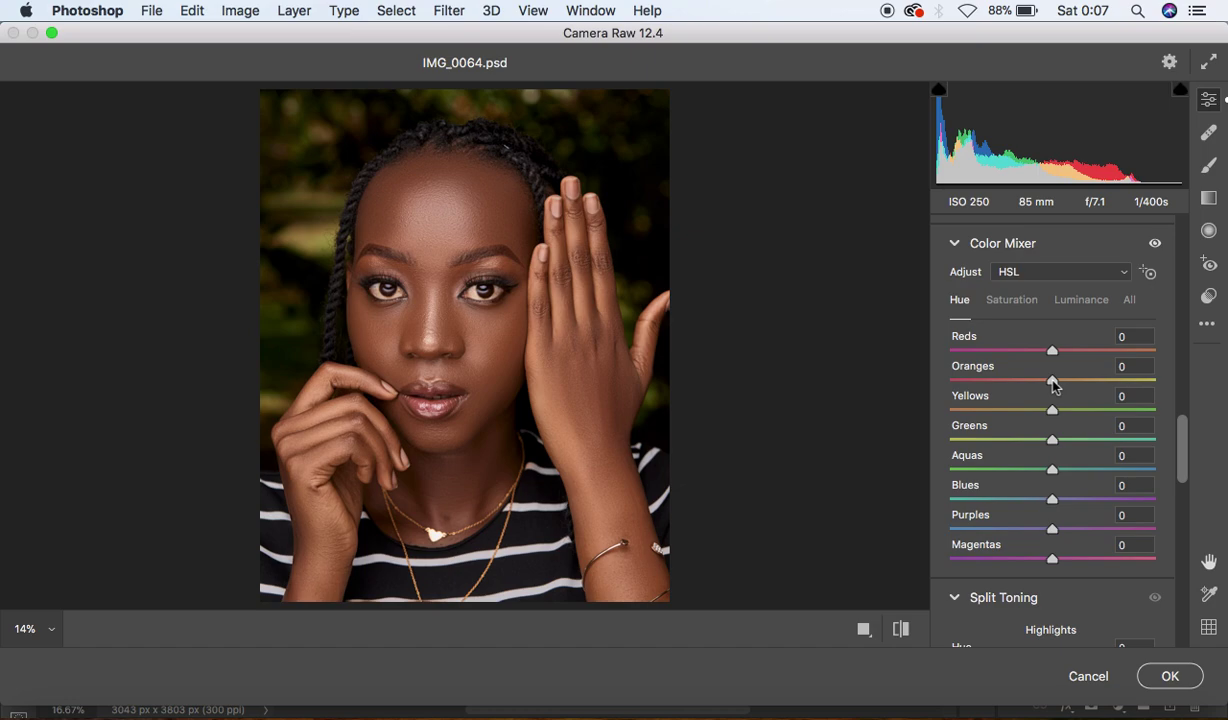
pyautogui.click(1052, 383)
pyautogui.moveTo(1052, 383); pyautogui.dragTo(1060, 385)
# Test the Greens hue at both extremes in the Color Mixer and settle it at +100.
pyautogui.moveTo(1054, 447); pyautogui.dragTo(1156, 452)
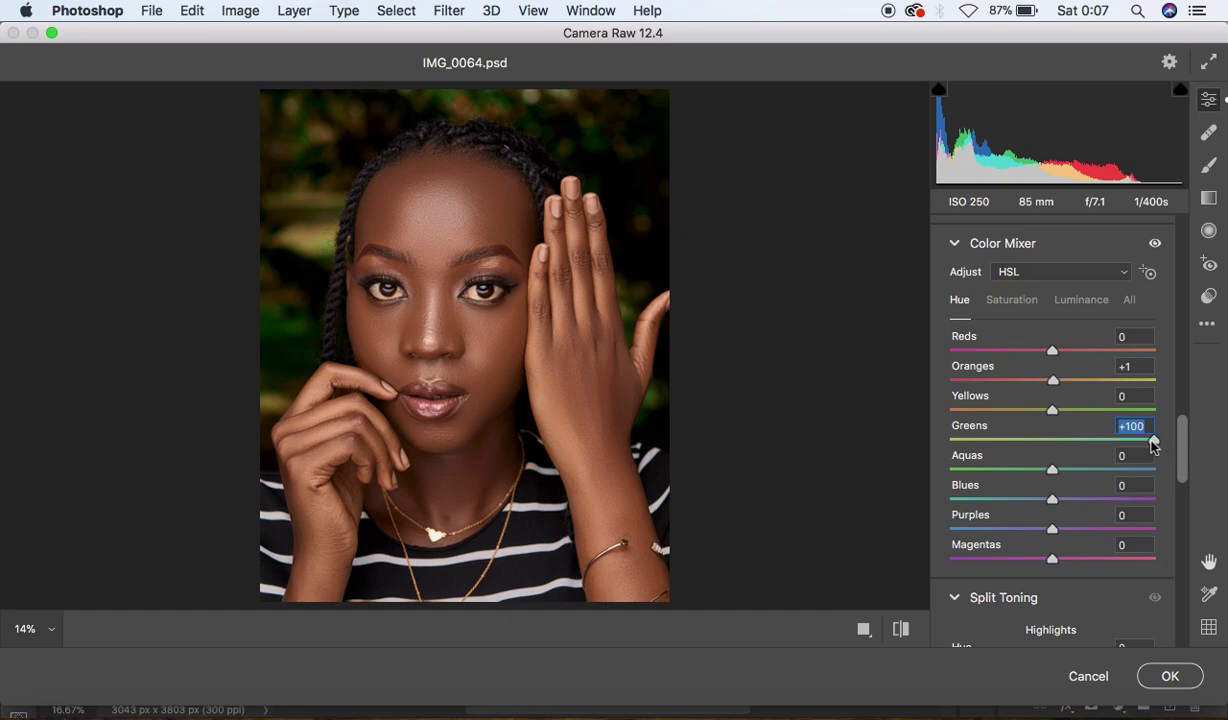
pyautogui.moveTo(1155, 445); pyautogui.dragTo(902, 438)
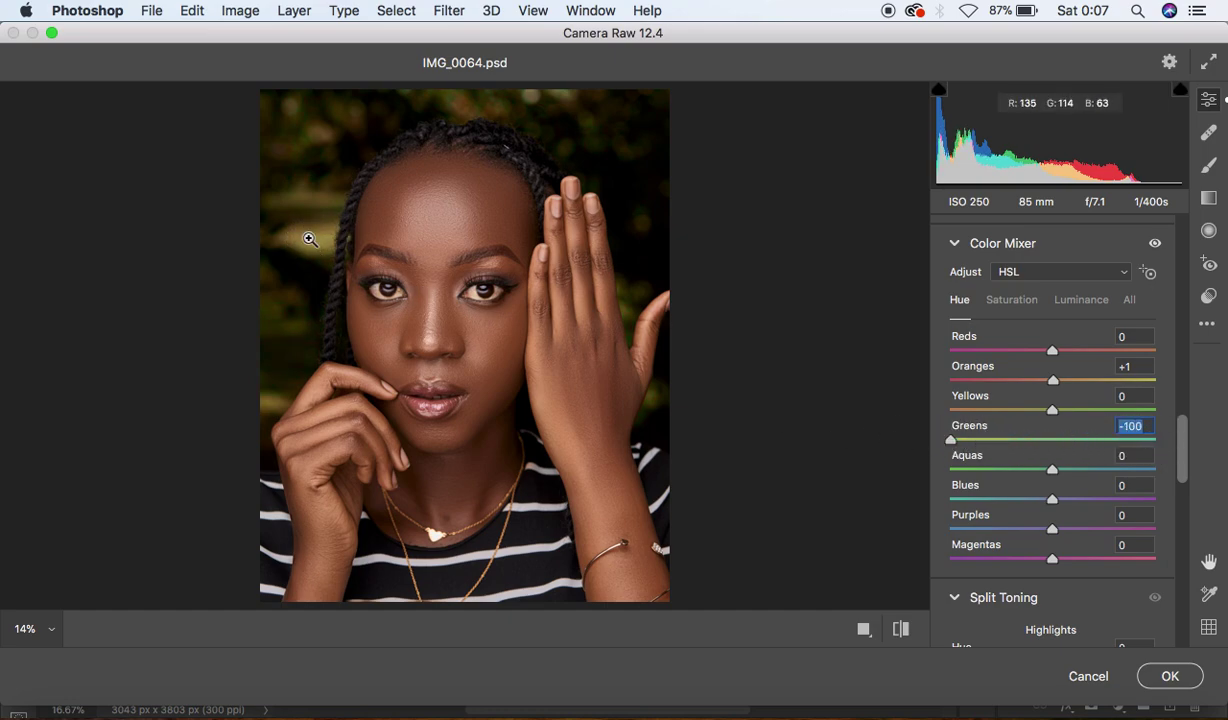
pyautogui.moveTo(950, 440); pyautogui.dragTo(1195, 459)
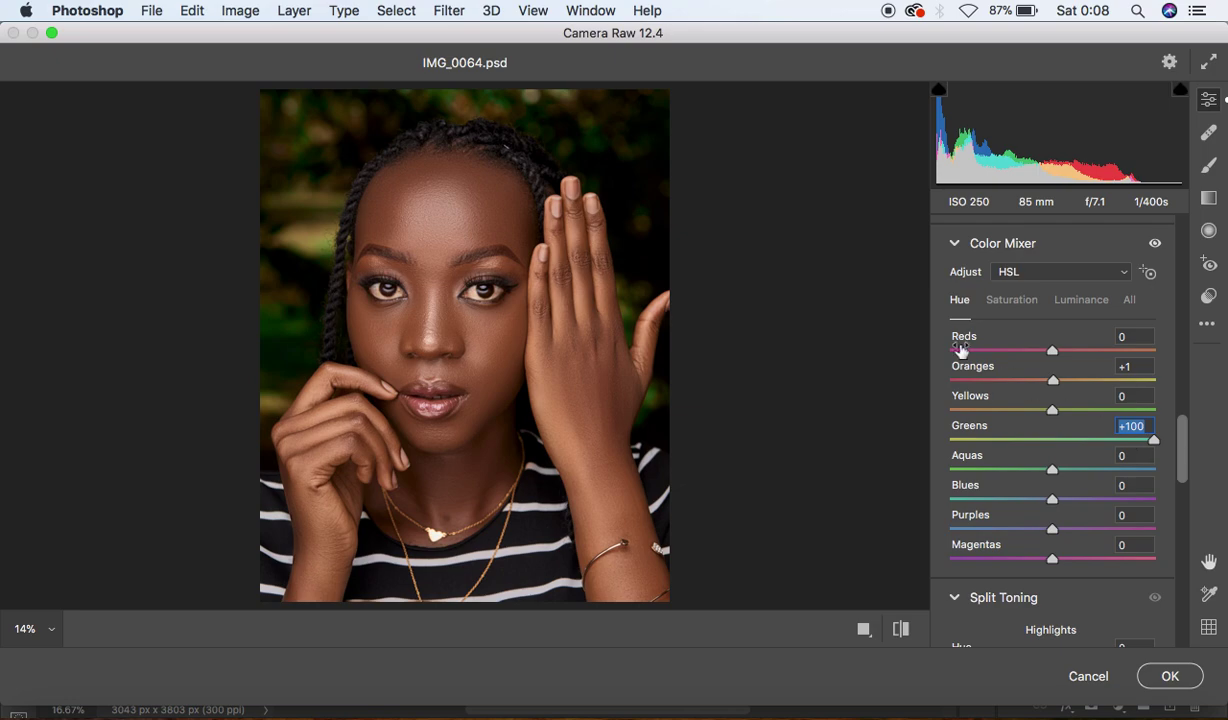
# Set up a new Adjustment Brush for the eyes with Temperature -18 and Tint +65.
pyautogui.click(470, 281)
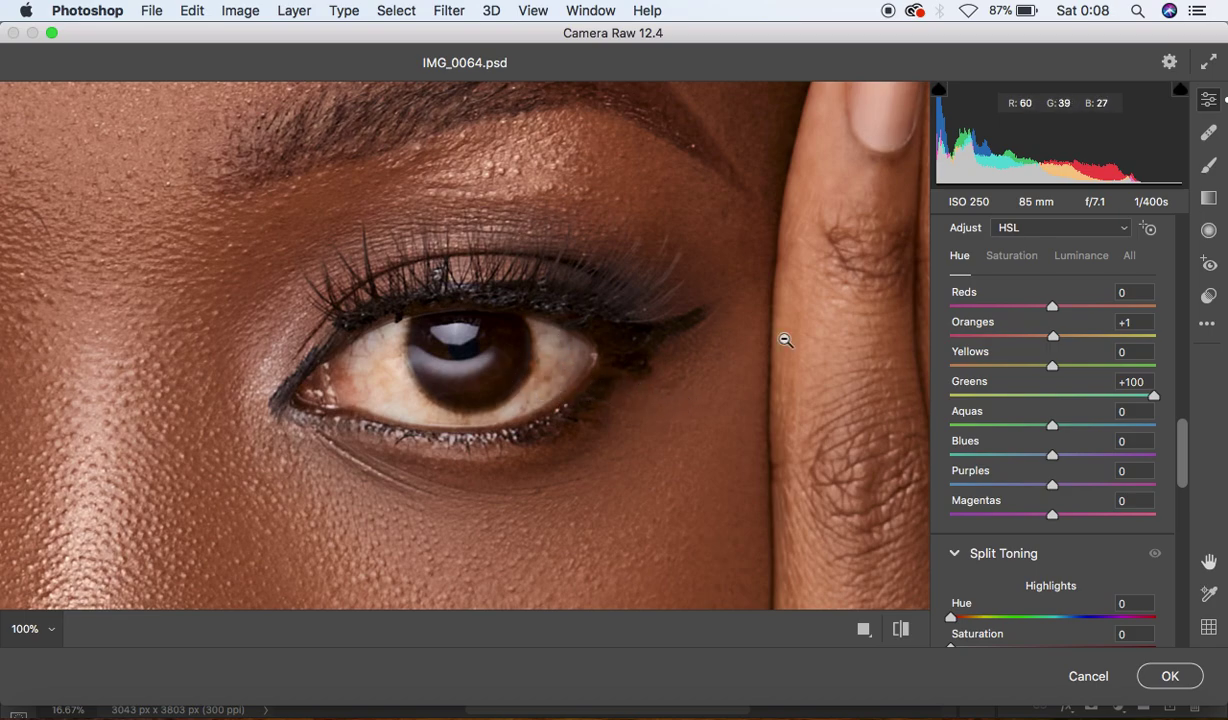
pyautogui.click(1208, 166)
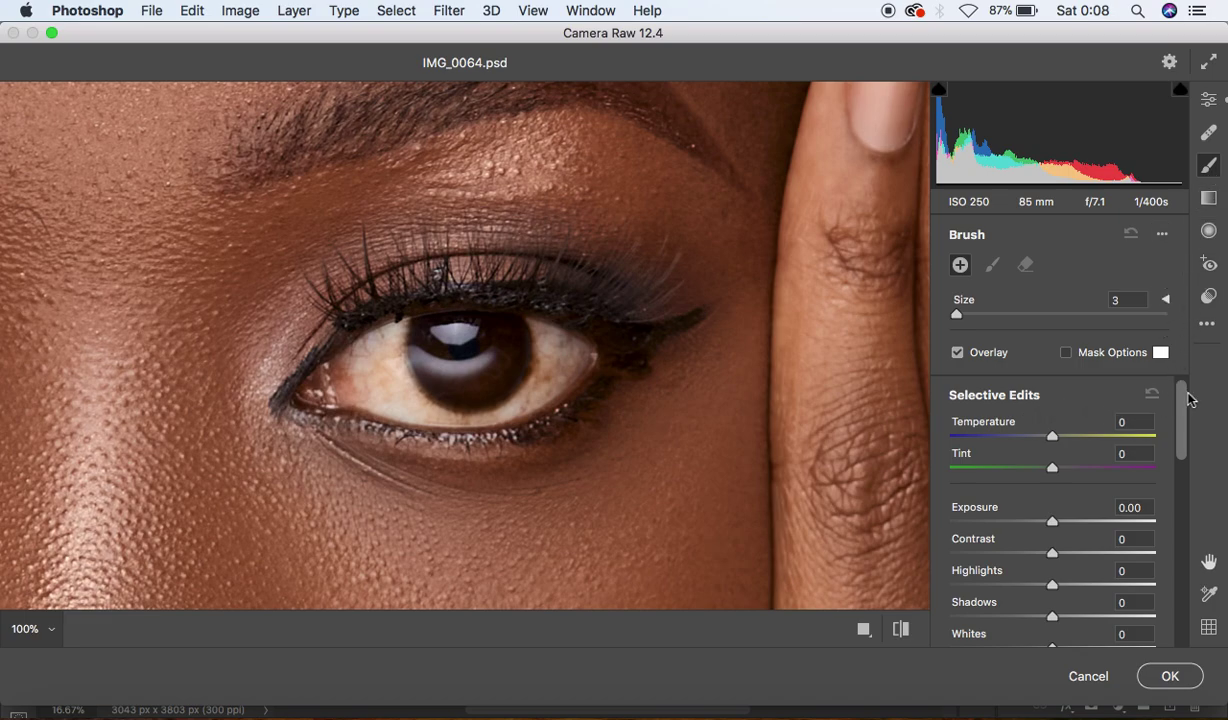
pyautogui.moveTo(1183, 398)
pyautogui.mouseDown()
pyautogui.moveTo(1184, 420)
pyautogui.moveTo(1188, 402)
pyautogui.mouseUp()
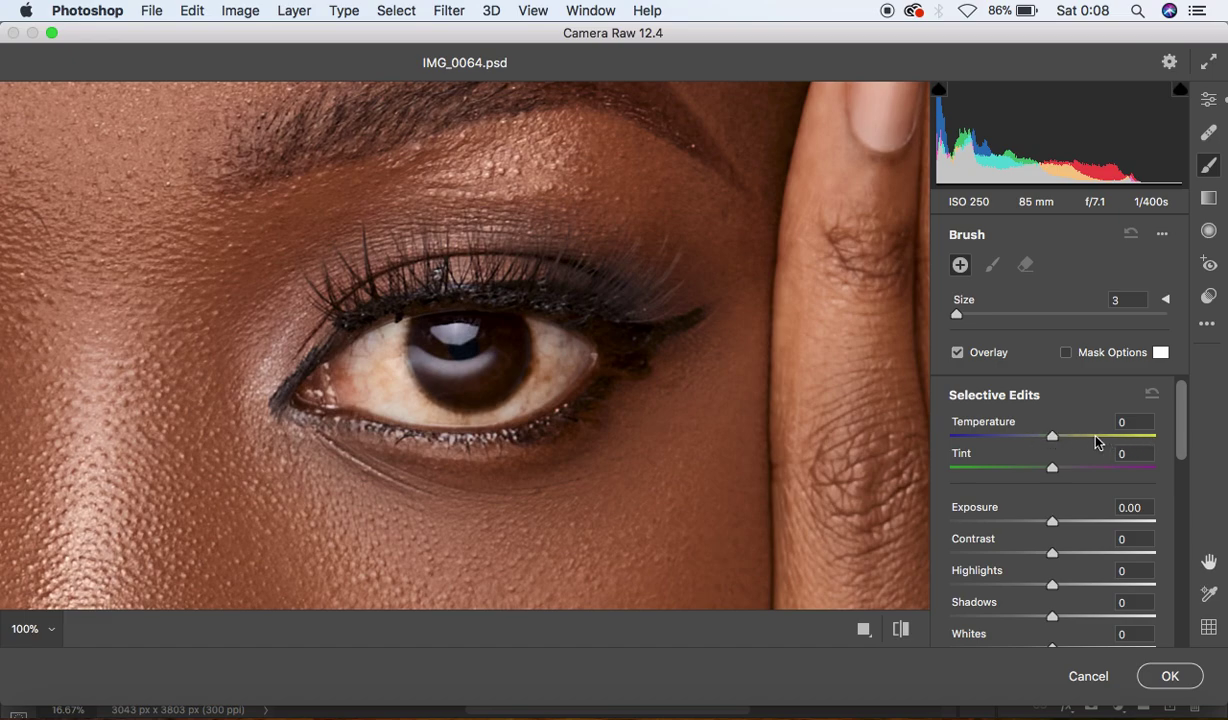
pyautogui.moveTo(1052, 437); pyautogui.dragTo(1119, 472)
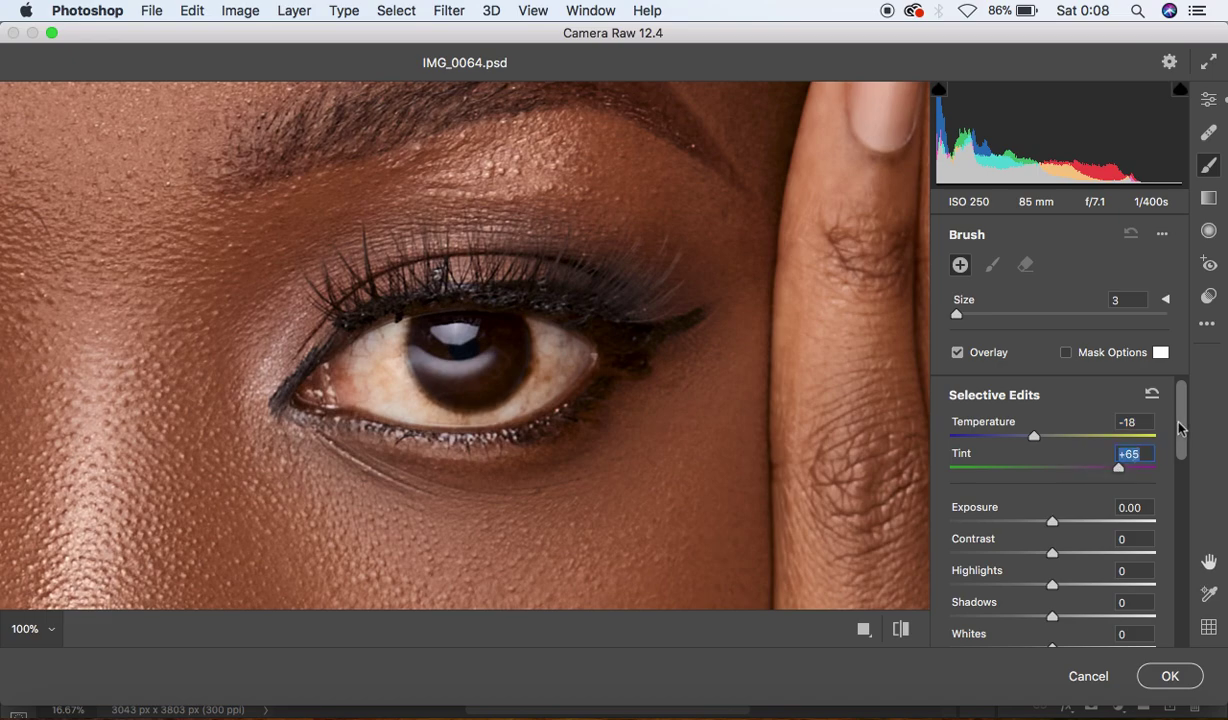
# Set the brush's Highlights to +3 and Saturation to -60, and raise its Whites slightly.
pyautogui.moveTo(1178, 423); pyautogui.dragTo(1184, 449)
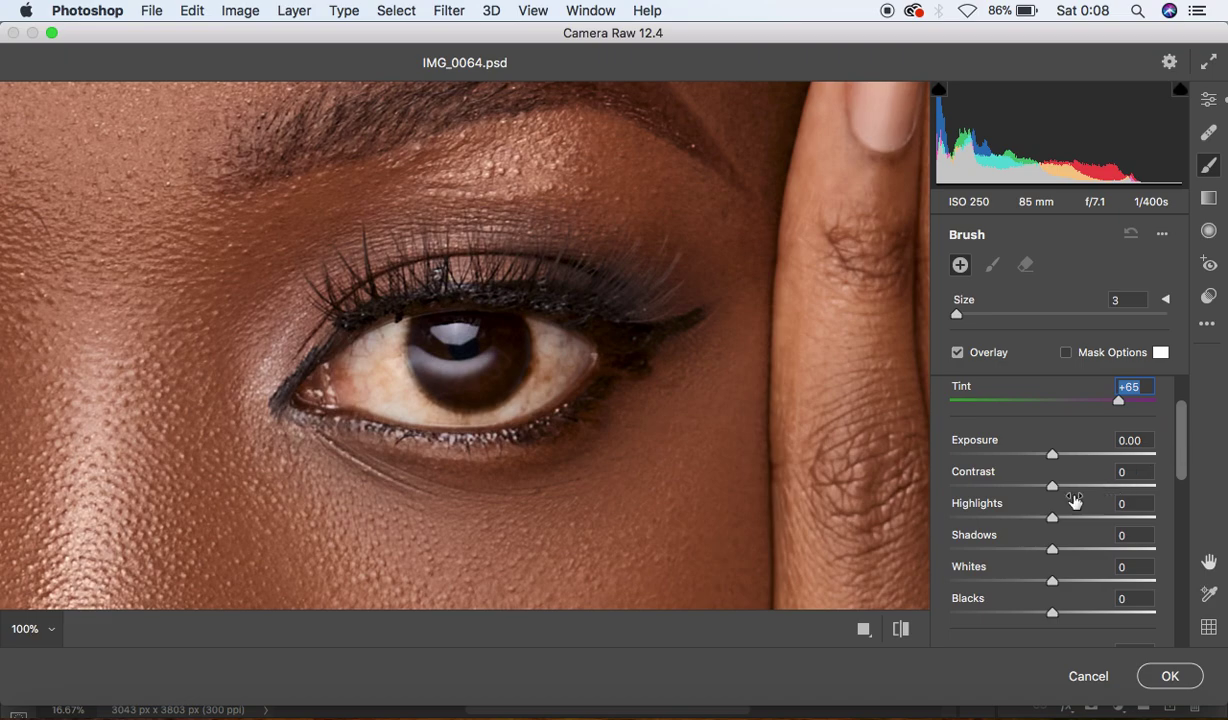
pyautogui.moveTo(1051, 516); pyautogui.dragTo(1055, 517)
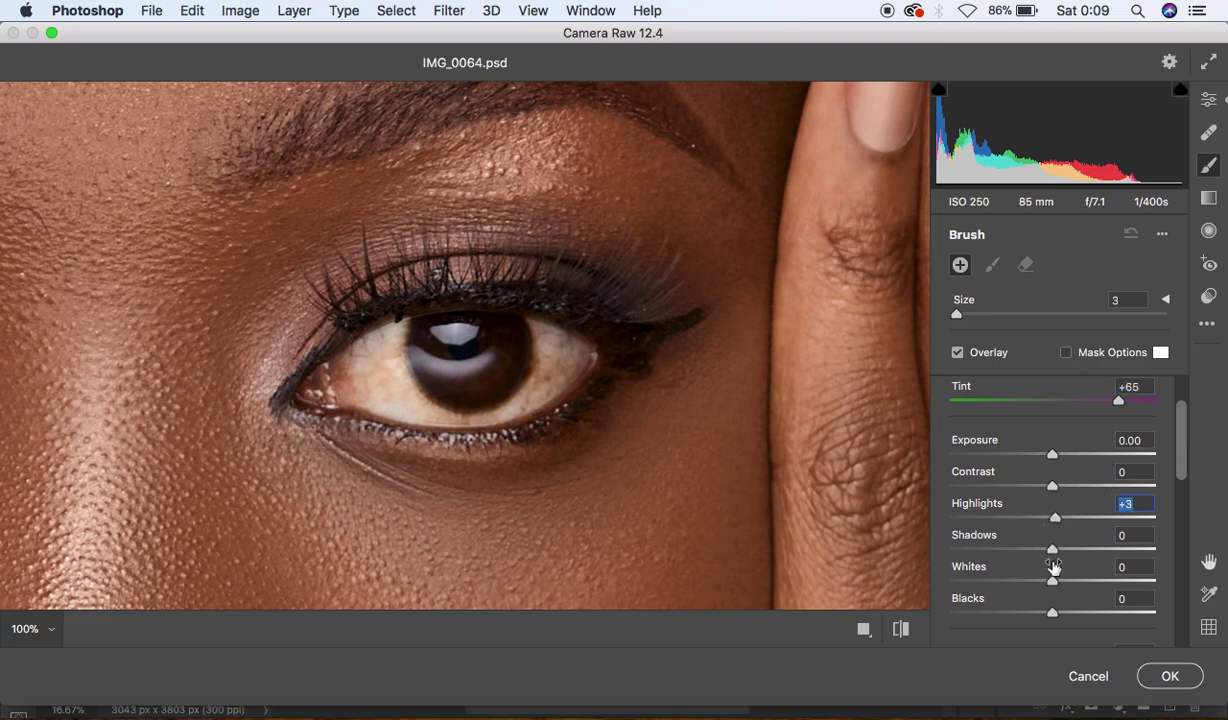
pyautogui.moveTo(1052, 580); pyautogui.dragTo(1056, 581)
pyautogui.moveTo(1184, 466); pyautogui.dragTo(1186, 545)
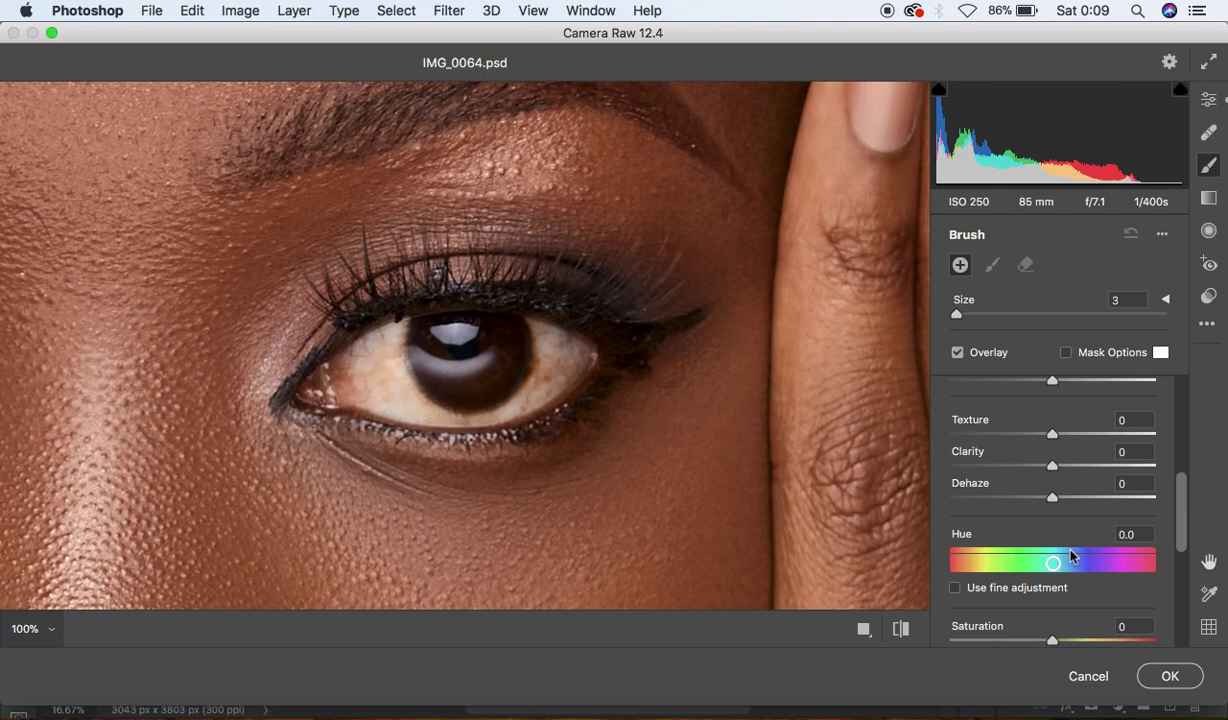
pyautogui.scroll(-3, 1099, 598)
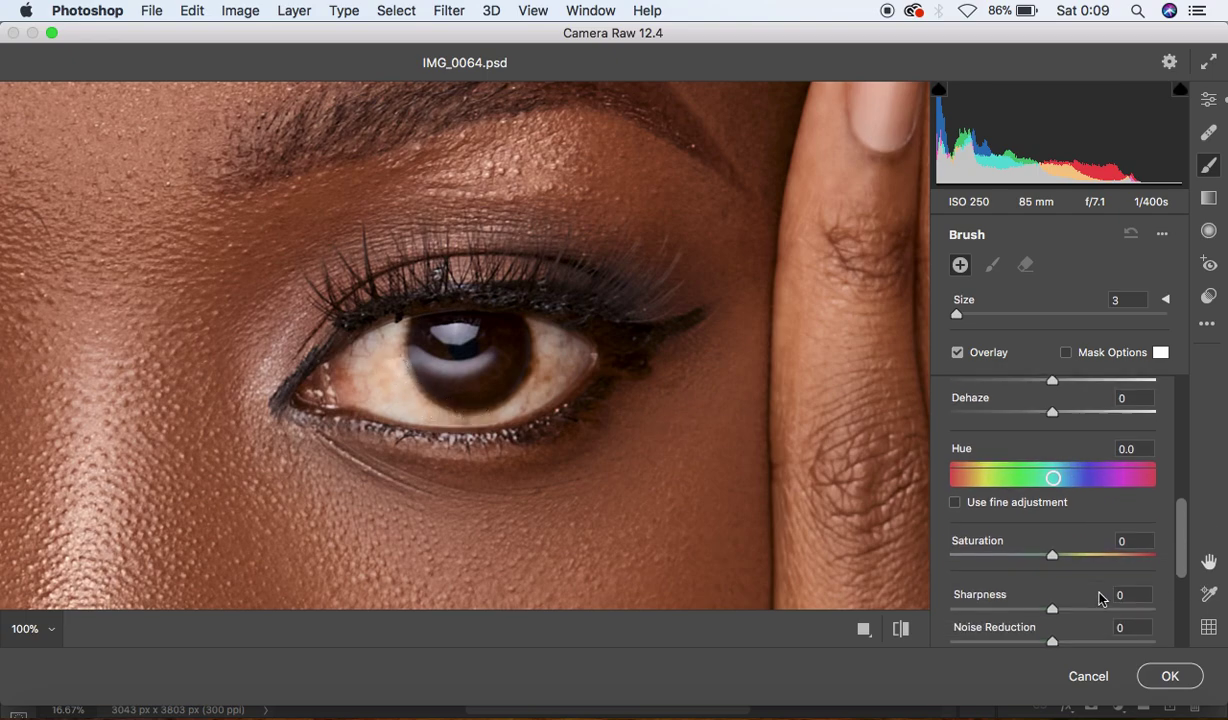
pyautogui.moveTo(1052, 549); pyautogui.dragTo(991, 551)
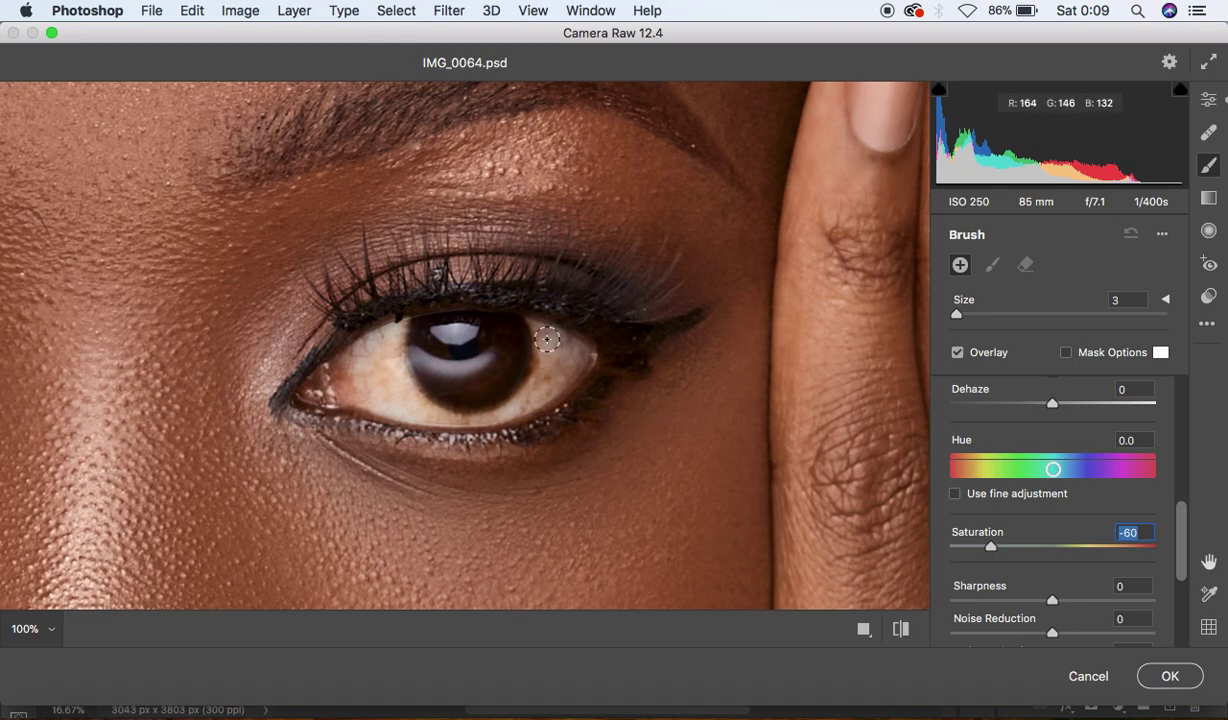
# Paint over the whites of both eyes with the Adjustment Brush at size 4.
pyautogui.press(']')
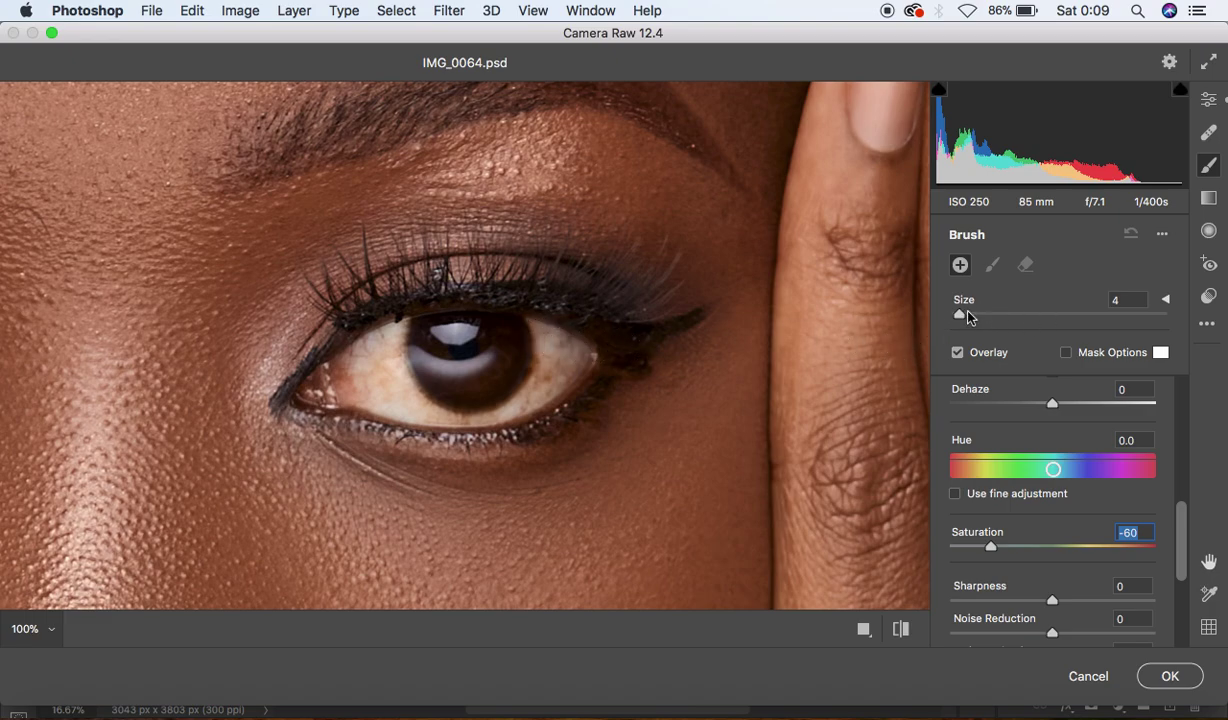
pyautogui.moveTo(525, 330)
pyautogui.mouseDown()
pyautogui.moveTo(545, 384)
pyautogui.moveTo(547, 340)
pyautogui.moveTo(559, 361)
pyautogui.moveTo(487, 412)
pyautogui.moveTo(424, 405)
pyautogui.moveTo(390, 363)
pyautogui.moveTo(401, 343)
pyautogui.moveTo(379, 351)
pyautogui.moveTo(392, 394)
pyautogui.moveTo(419, 400)
pyautogui.moveTo(393, 360)
pyautogui.moveTo(397, 332)
pyautogui.moveTo(381, 369)
pyautogui.moveTo(420, 411)
pyautogui.moveTo(473, 418)
pyautogui.moveTo(524, 396)
pyautogui.moveTo(542, 357)
pyautogui.moveTo(534, 333)
pyautogui.moveTo(574, 361)
pyautogui.moveTo(541, 387)
pyautogui.moveTo(535, 326)
pyautogui.moveTo(518, 387)
pyautogui.moveTo(478, 413)
pyautogui.moveTo(432, 416)
pyautogui.moveTo(401, 393)
pyautogui.moveTo(479, 369)
pyautogui.moveTo(423, 358)
pyautogui.moveTo(464, 327)
pyautogui.moveTo(422, 329)
pyautogui.moveTo(384, 344)
pyautogui.moveTo(382, 367)
pyautogui.moveTo(408, 393)
pyautogui.moveTo(381, 383)
pyautogui.moveTo(381, 345)
pyautogui.moveTo(397, 334)
pyautogui.moveTo(402, 386)
pyautogui.moveTo(482, 411)
pyautogui.moveTo(534, 394)
pyautogui.moveTo(556, 356)
pyautogui.moveTo(532, 327)
pyautogui.moveTo(570, 364)
pyautogui.mouseUp()
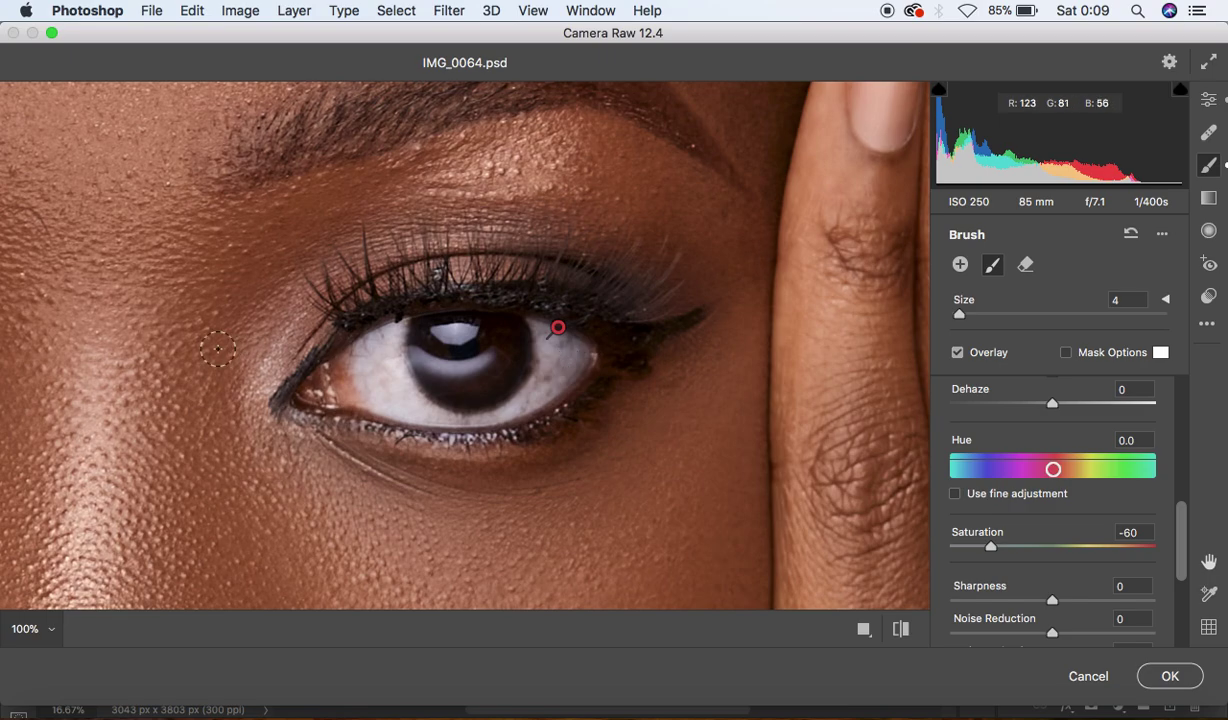
pyautogui.moveTo(137, 330); pyautogui.dragTo(640, 296)
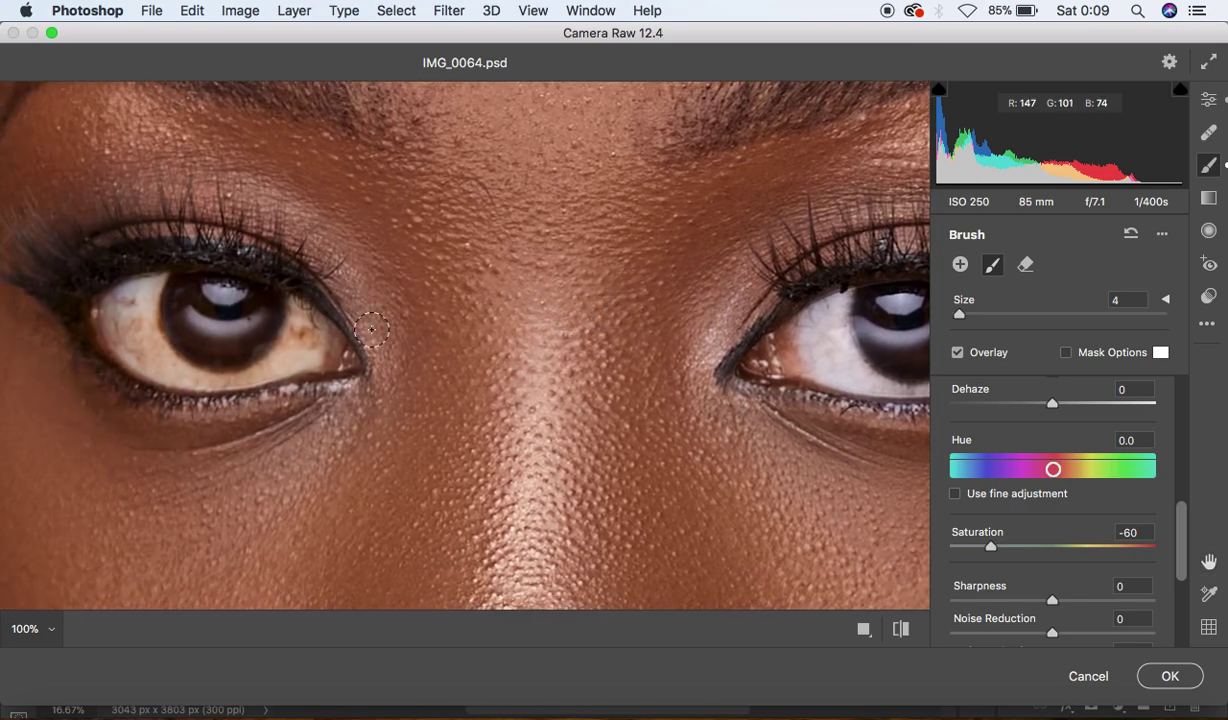
pyautogui.moveTo(147, 343)
pyautogui.mouseDown()
pyautogui.moveTo(156, 290)
pyautogui.moveTo(122, 305)
pyautogui.moveTo(119, 340)
pyautogui.moveTo(172, 359)
pyautogui.moveTo(142, 308)
pyautogui.moveTo(161, 286)
pyautogui.moveTo(142, 322)
pyautogui.moveTo(184, 365)
pyautogui.moveTo(256, 370)
pyautogui.moveTo(294, 329)
pyautogui.moveTo(291, 309)
pyautogui.moveTo(289, 352)
pyautogui.moveTo(275, 354)
pyautogui.moveTo(289, 315)
pyautogui.moveTo(227, 324)
pyautogui.moveTo(185, 314)
pyautogui.moveTo(234, 293)
pyautogui.moveTo(148, 291)
pyautogui.moveTo(143, 337)
pyautogui.moveTo(211, 372)
pyautogui.moveTo(262, 362)
pyautogui.moveTo(293, 322)
pyautogui.mouseUp()
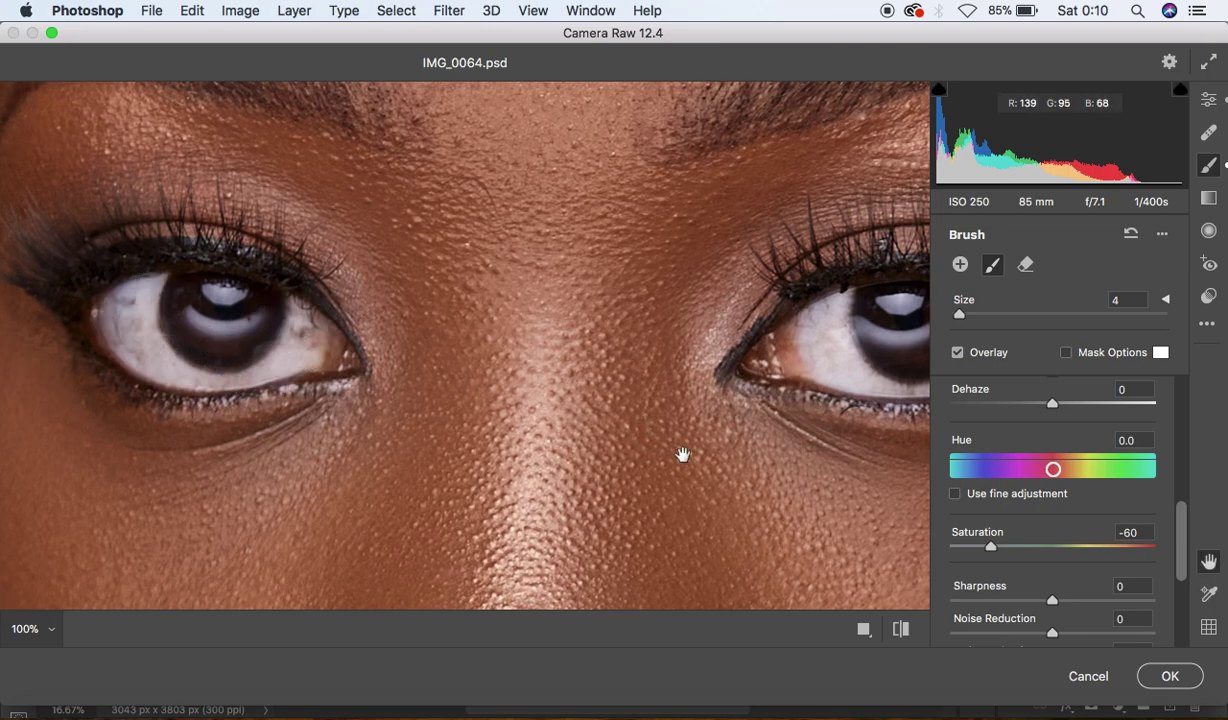
# Paint the same brush adjustment over the teeth visible between the lips.
pyautogui.moveTo(682, 455); pyautogui.dragTo(682, 192)
pyautogui.moveTo(627, 453)
pyautogui.mouseDown()
pyautogui.moveTo(652, 309)
pyautogui.moveTo(647, 153)
pyautogui.mouseUp()
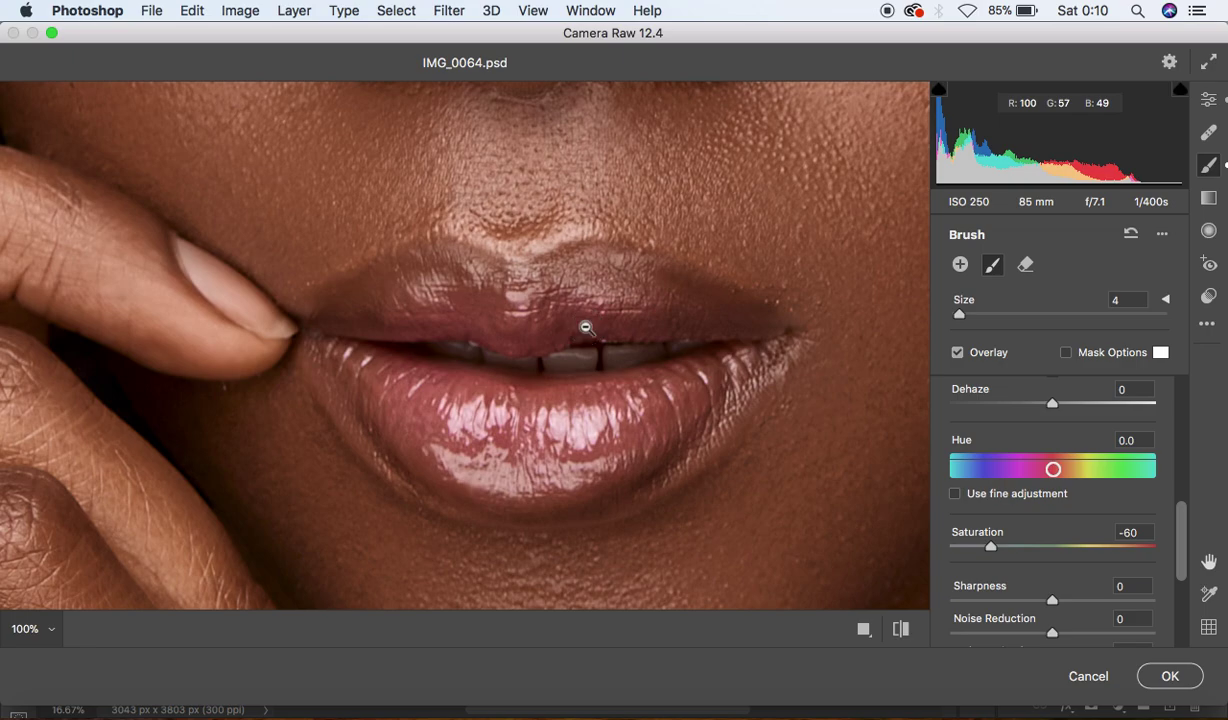
pyautogui.press('super+equal')
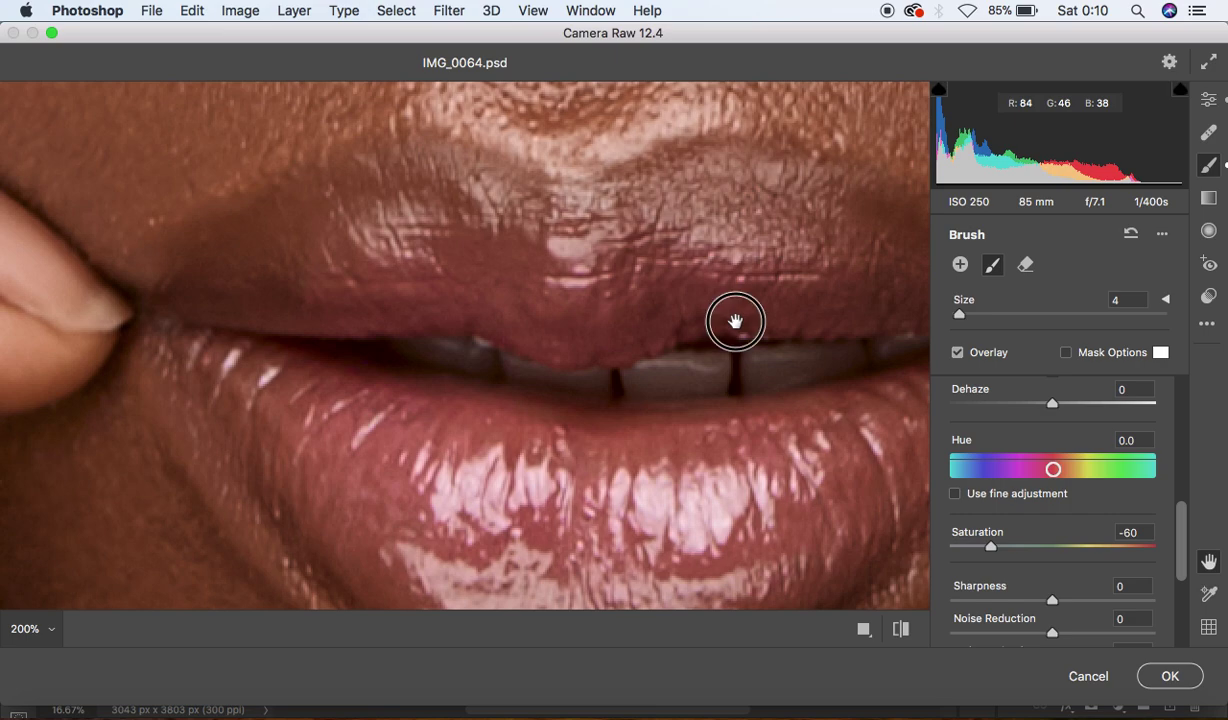
pyautogui.moveTo(734, 320); pyautogui.dragTo(619, 205)
pyautogui.moveTo(528, 262); pyautogui.dragTo(792, 227)
pyautogui.moveTo(598, 253)
pyautogui.mouseDown()
pyautogui.moveTo(659, 260)
pyautogui.moveTo(525, 270)
pyautogui.moveTo(283, 233)
pyautogui.moveTo(508, 266)
pyautogui.moveTo(761, 237)
pyautogui.mouseUp()
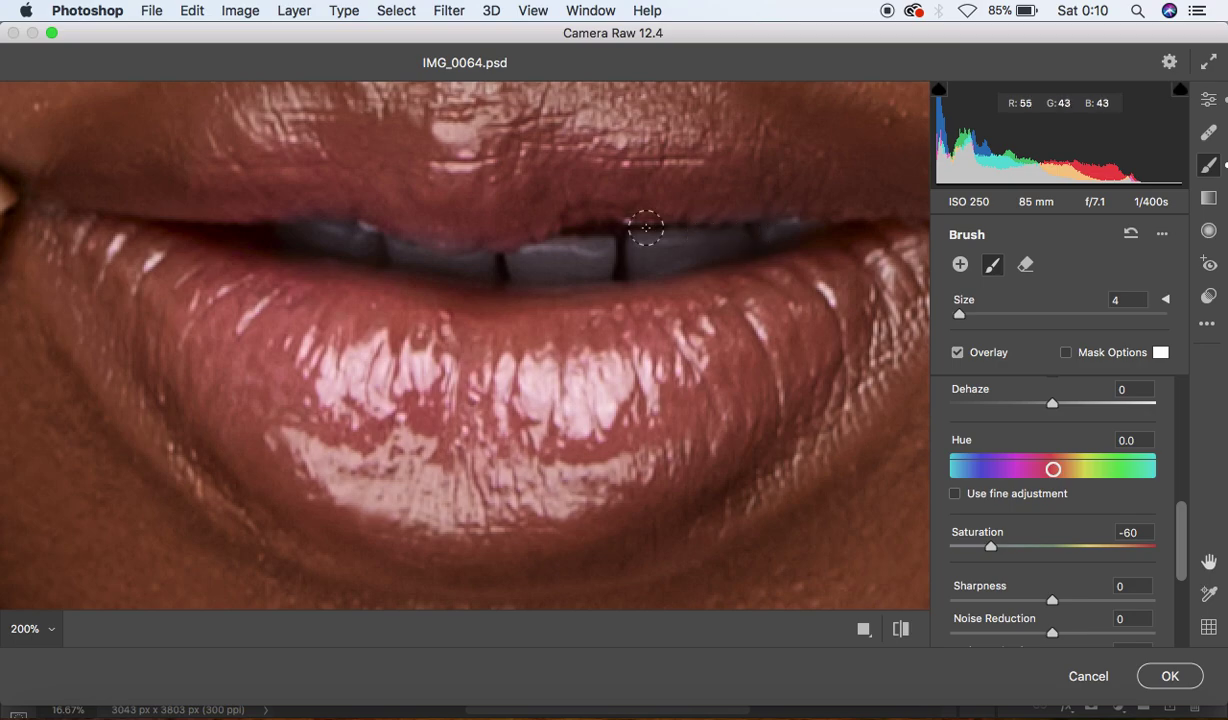
# View the whole portrait and apply the Camera Raw adjustments to the color grade layer.
pyautogui.press('super+minus')
pyautogui.press('super+minus')
pyautogui.press('super+minus')
pyautogui.press('super+minus')
pyautogui.press('super+minus')
pyautogui.press('super+minus')
pyautogui.press('super+minus')
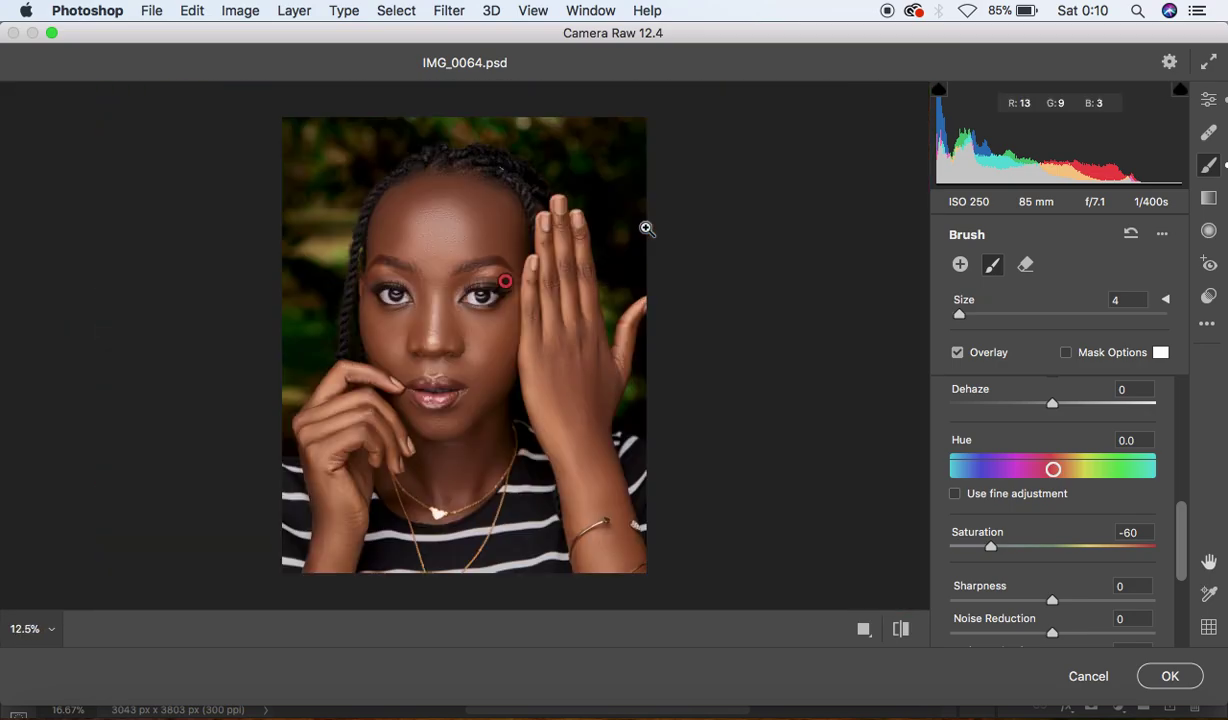
pyautogui.click(1168, 677)
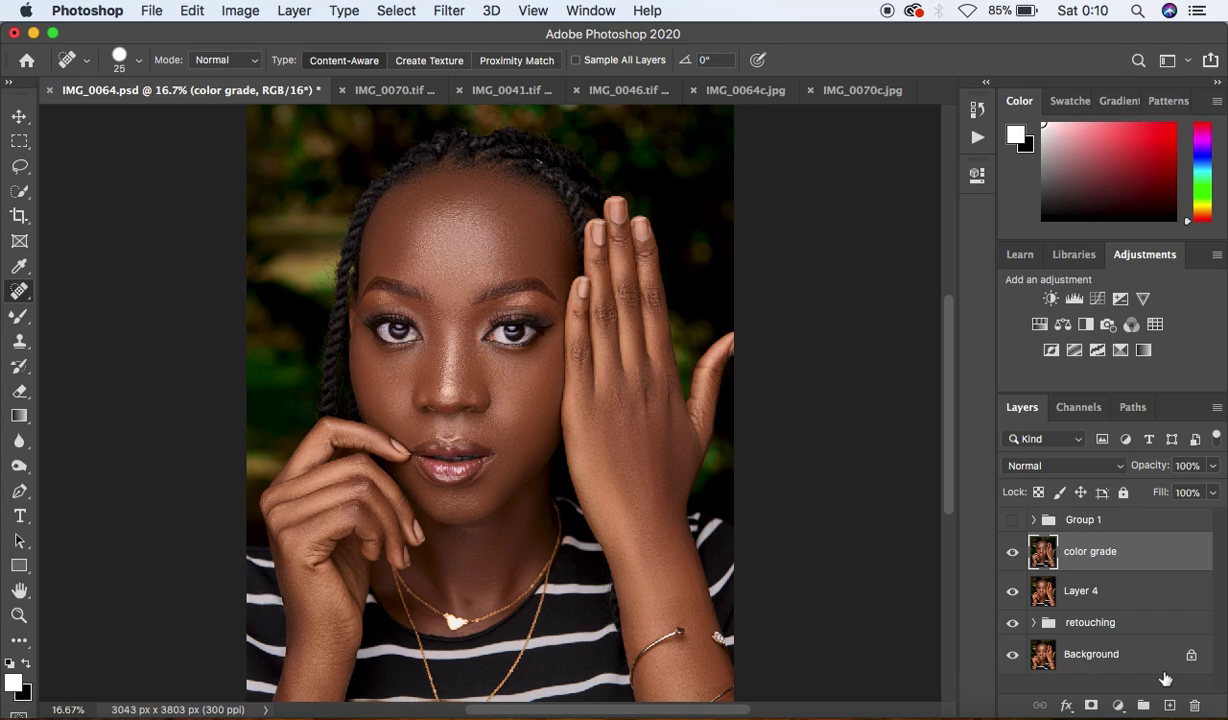
# Add a Selective Color adjustment layer with Blacks at Yellow -6% and Black +3%, and compare the portrait with and without it.
pyautogui.click(1118, 706)
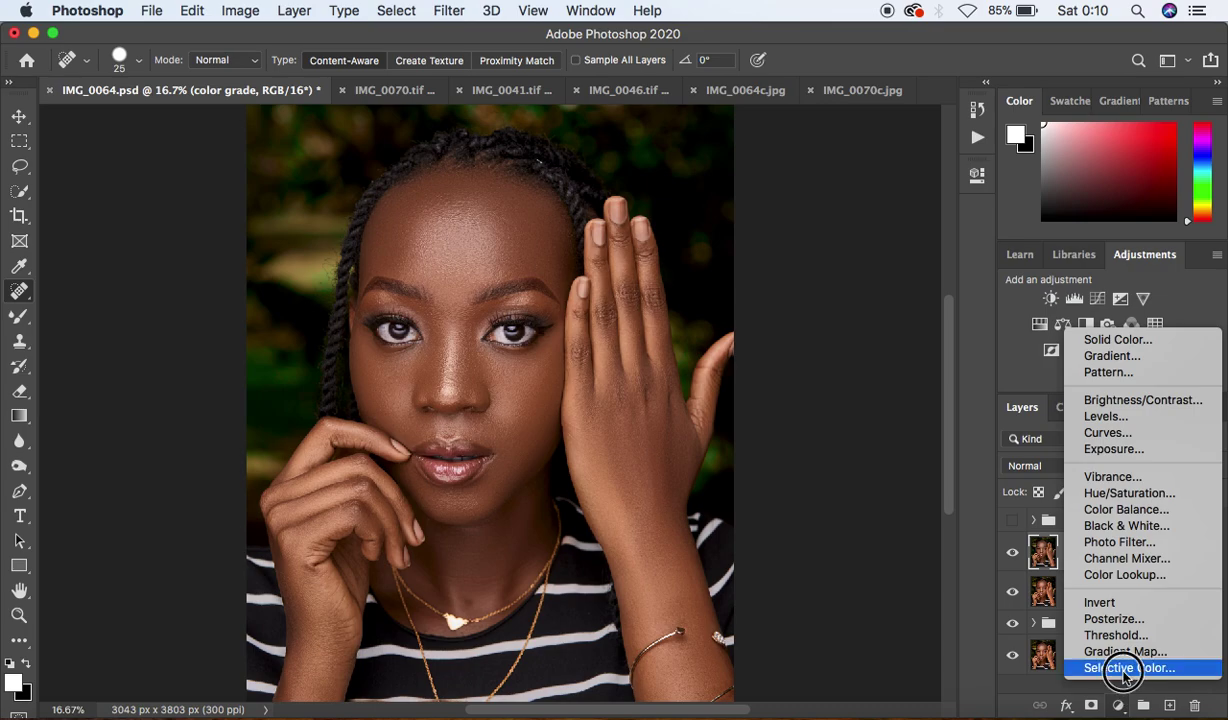
pyautogui.click(1110, 667)
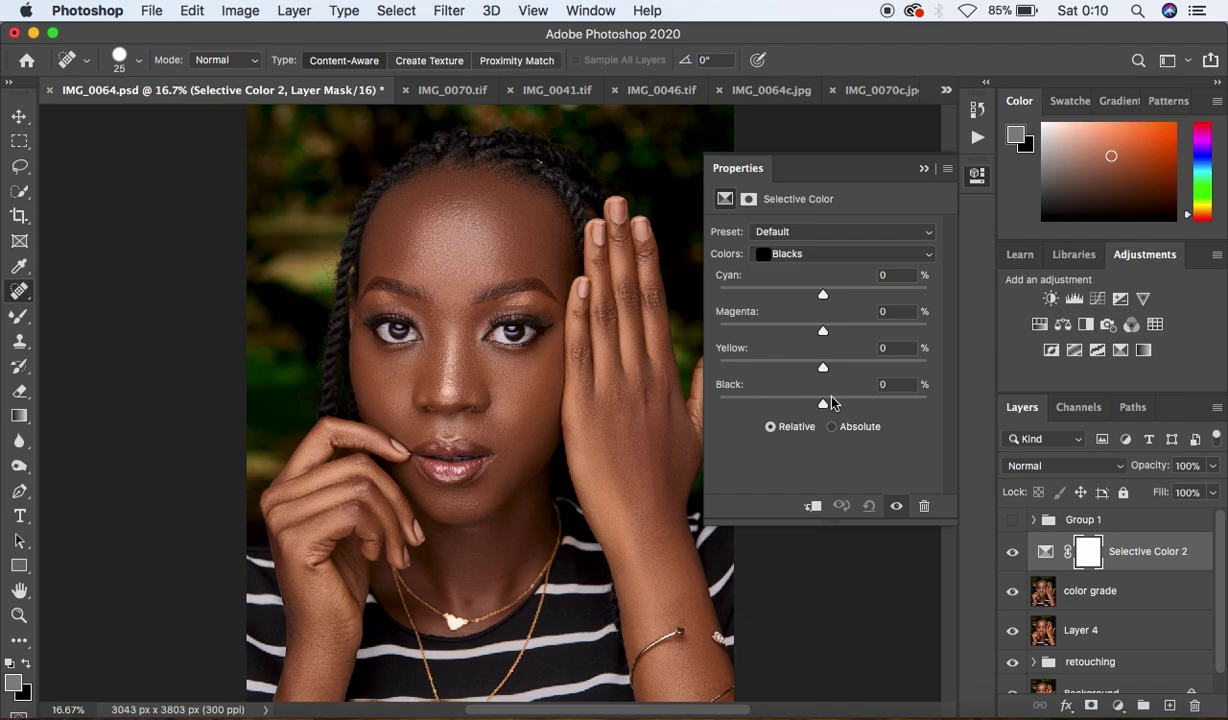
pyautogui.click(790, 256)
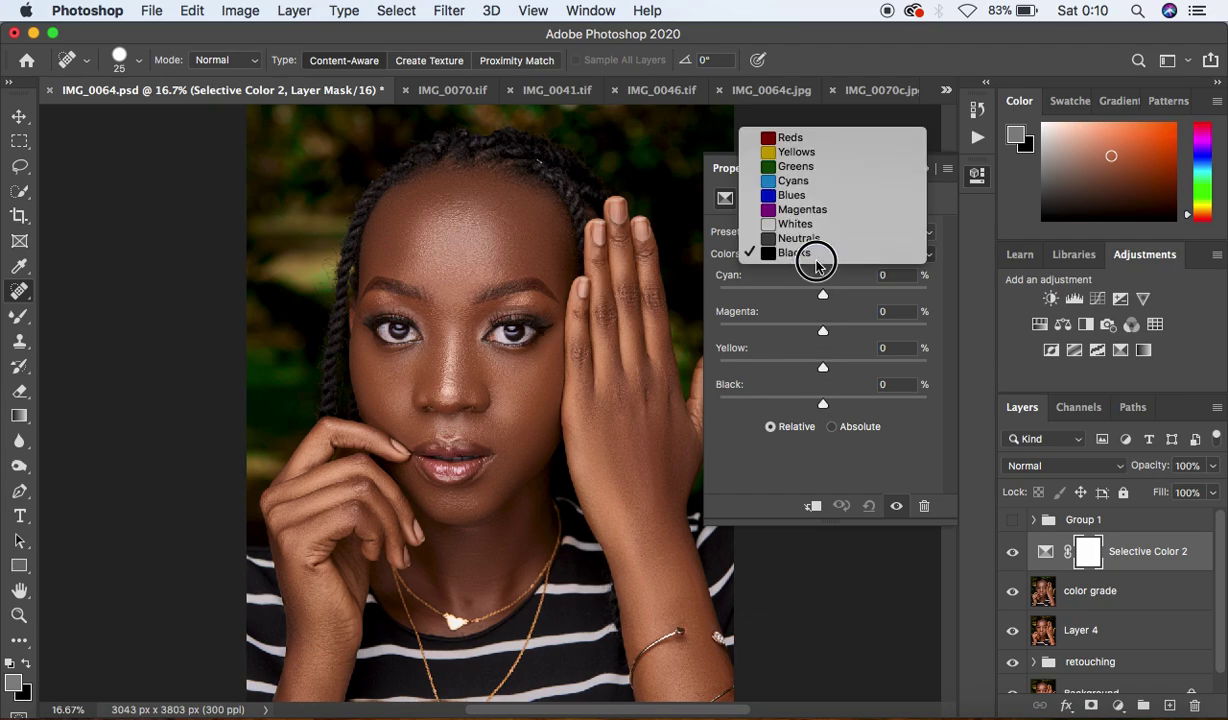
pyautogui.click(810, 253)
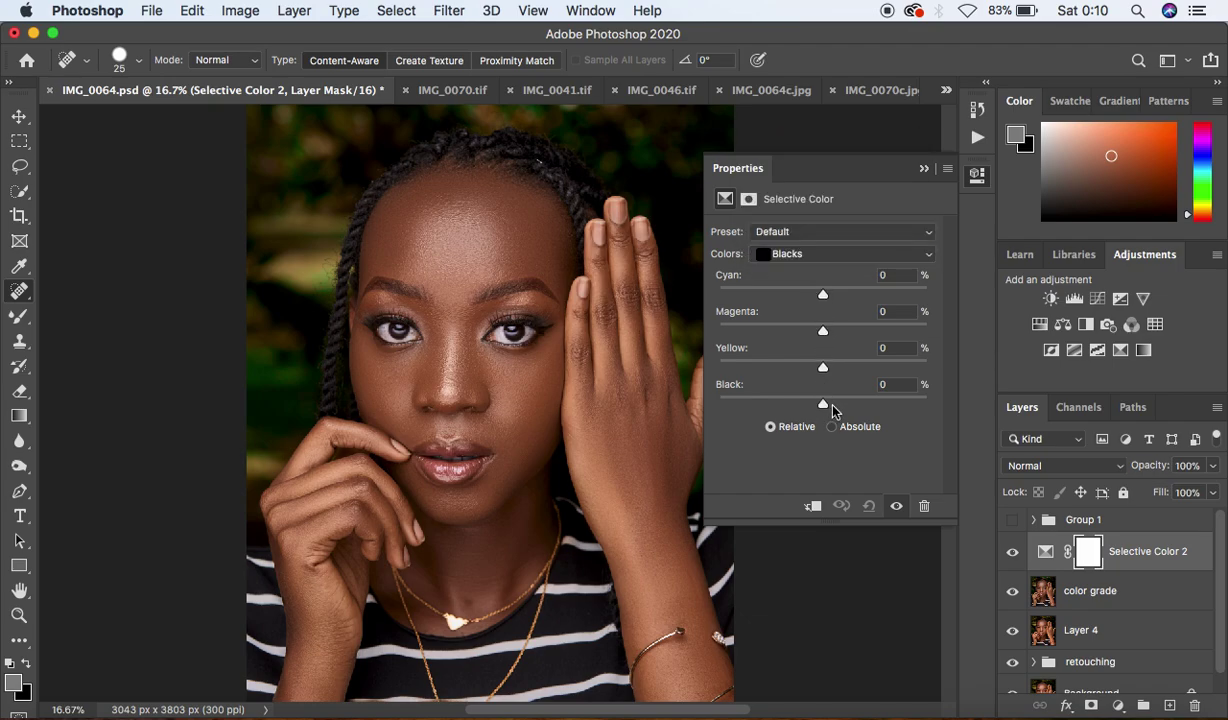
pyautogui.moveTo(822, 406); pyautogui.dragTo(828, 408)
pyautogui.moveTo(823, 370); pyautogui.dragTo(818, 370)
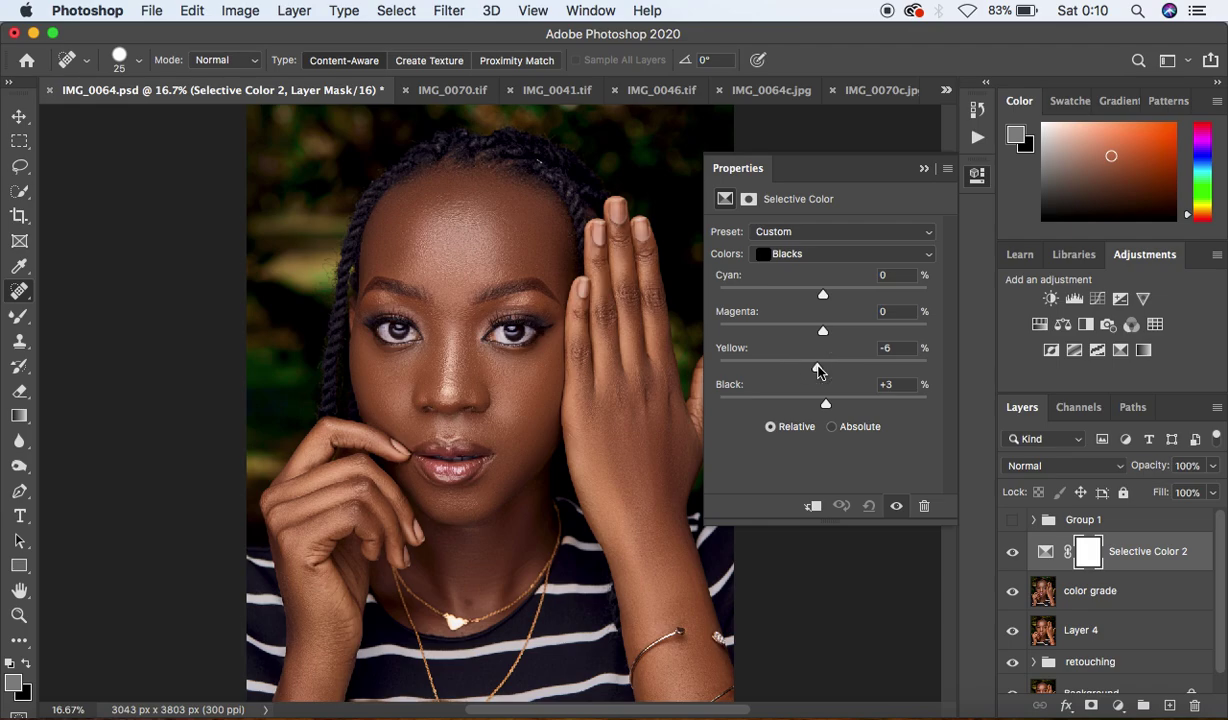
pyautogui.click(925, 170)
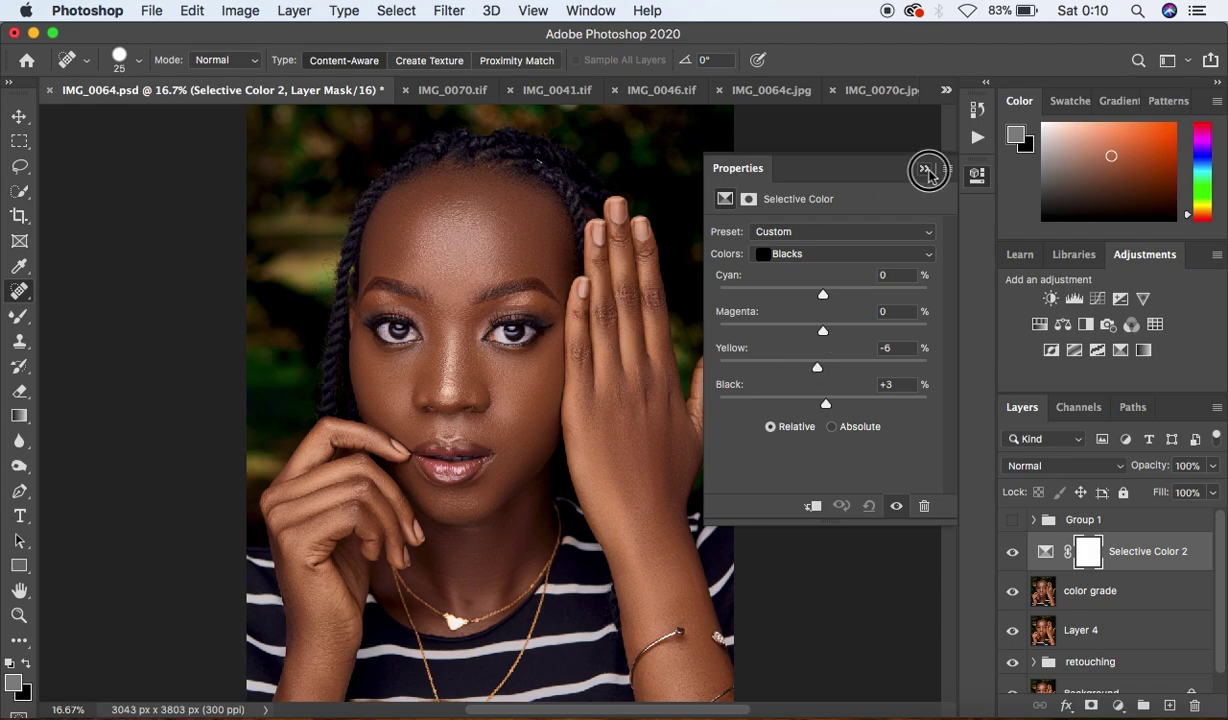
pyautogui.click(1013, 552)
pyautogui.click(1013, 552)
pyautogui.click(1013, 552)
pyautogui.click(1013, 552)
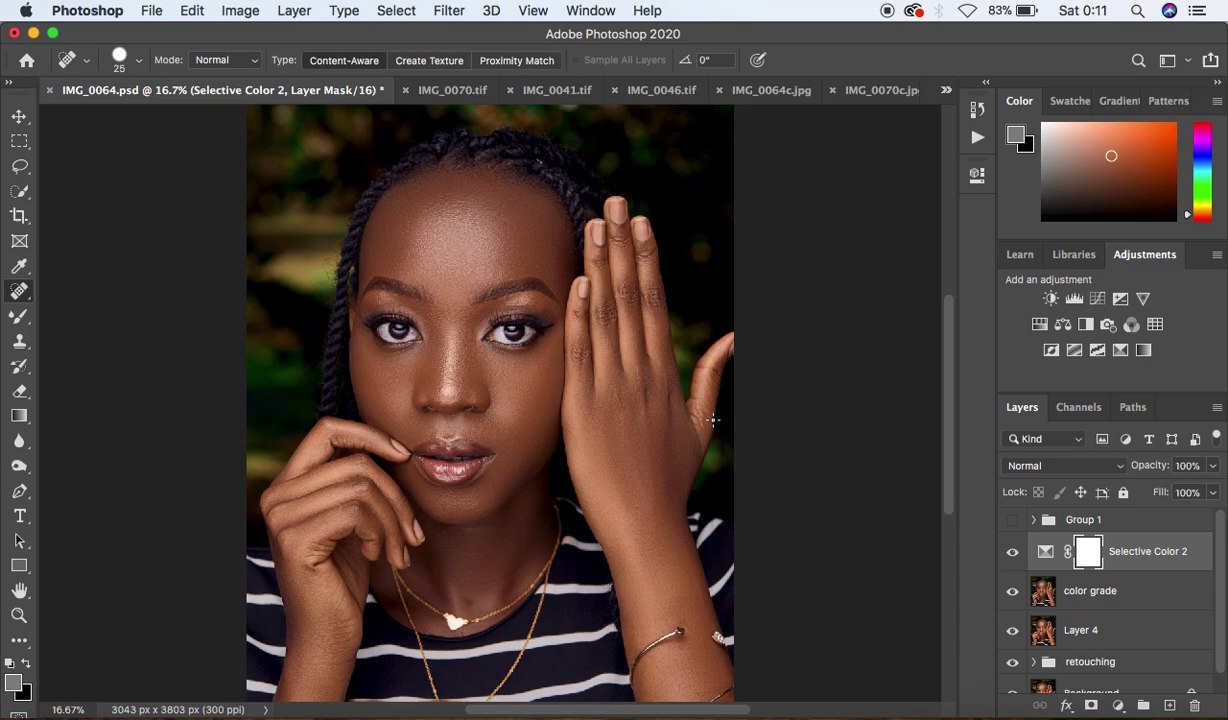
# Add a Photo Filter adjustment layer using Cooling Filter (82) at 6% density.
pyautogui.click(1117, 705)
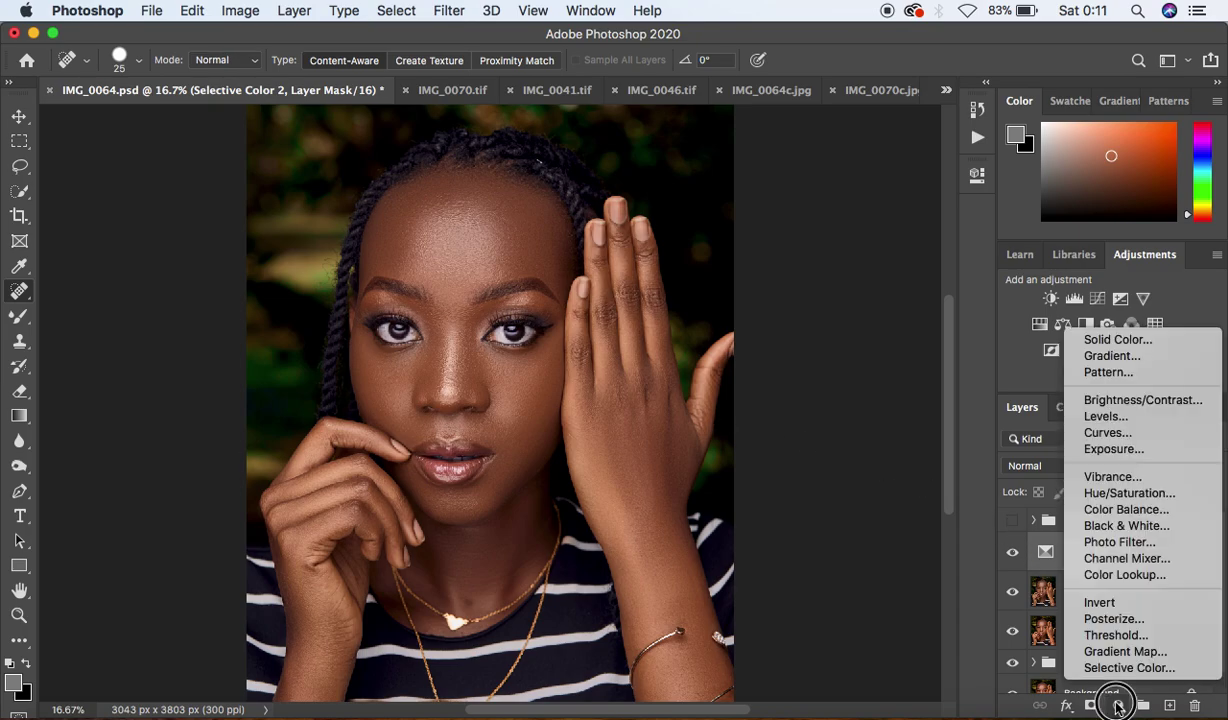
pyautogui.click(1117, 543)
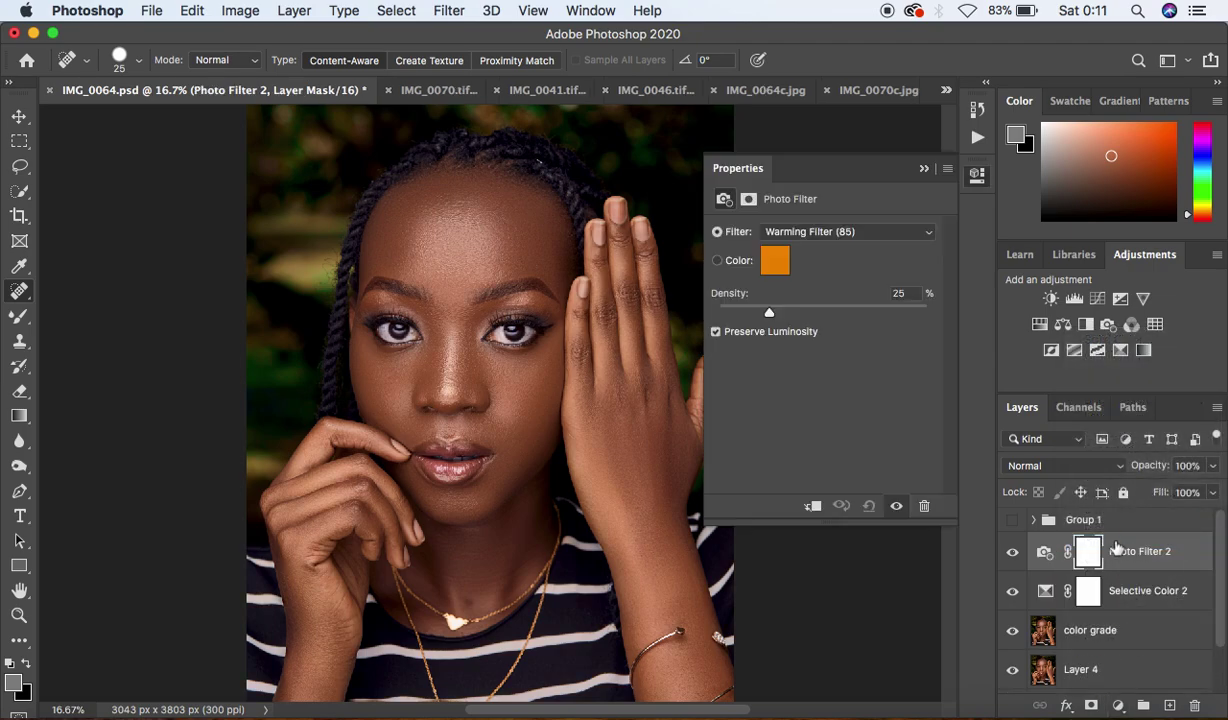
pyautogui.click(855, 231)
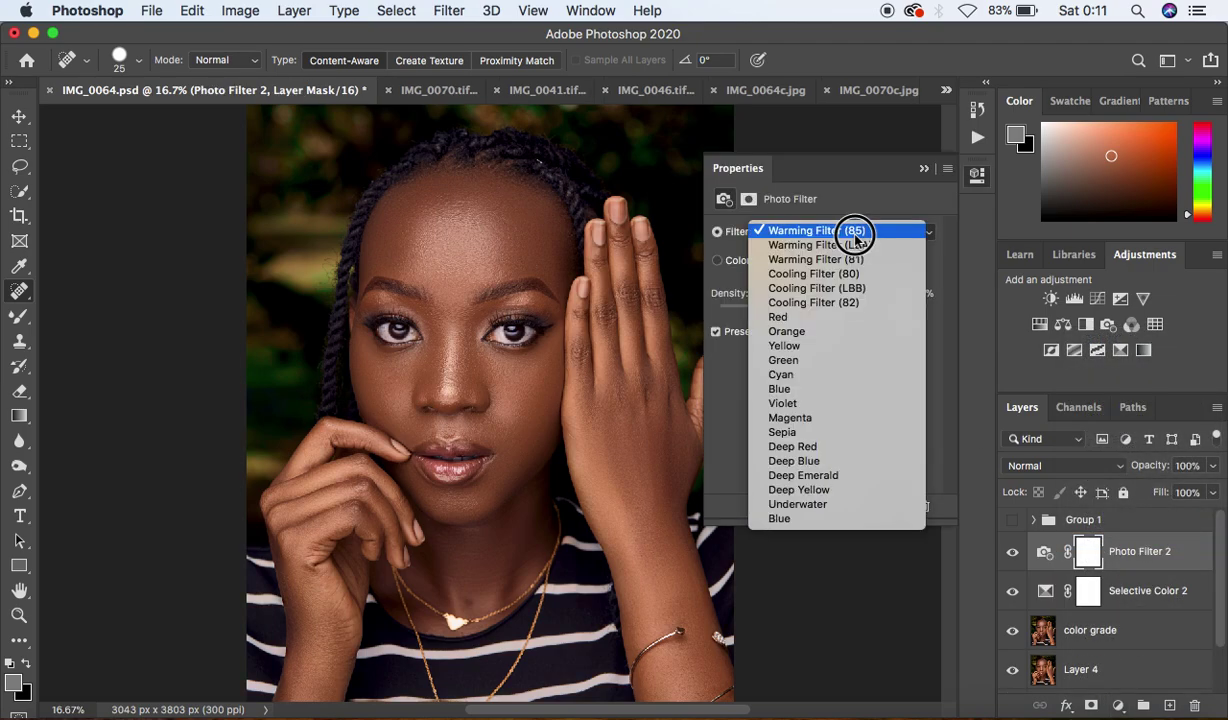
pyautogui.click(854, 303)
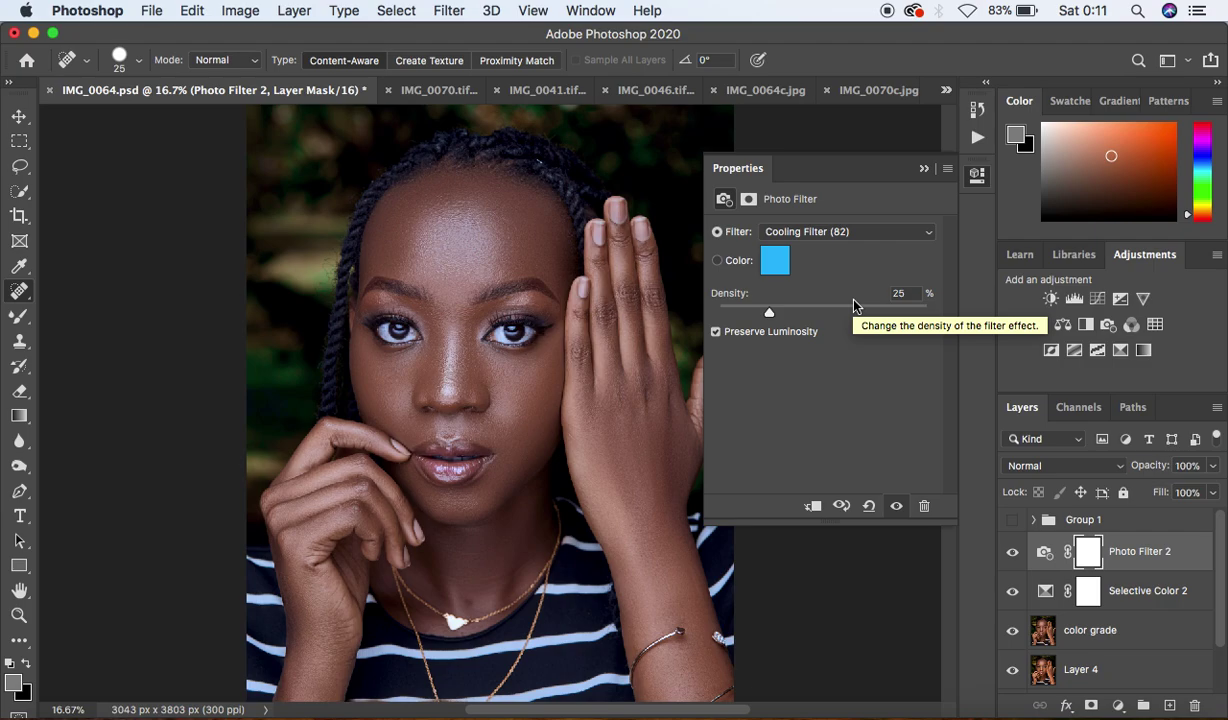
pyautogui.moveTo(769, 313); pyautogui.dragTo(731, 317)
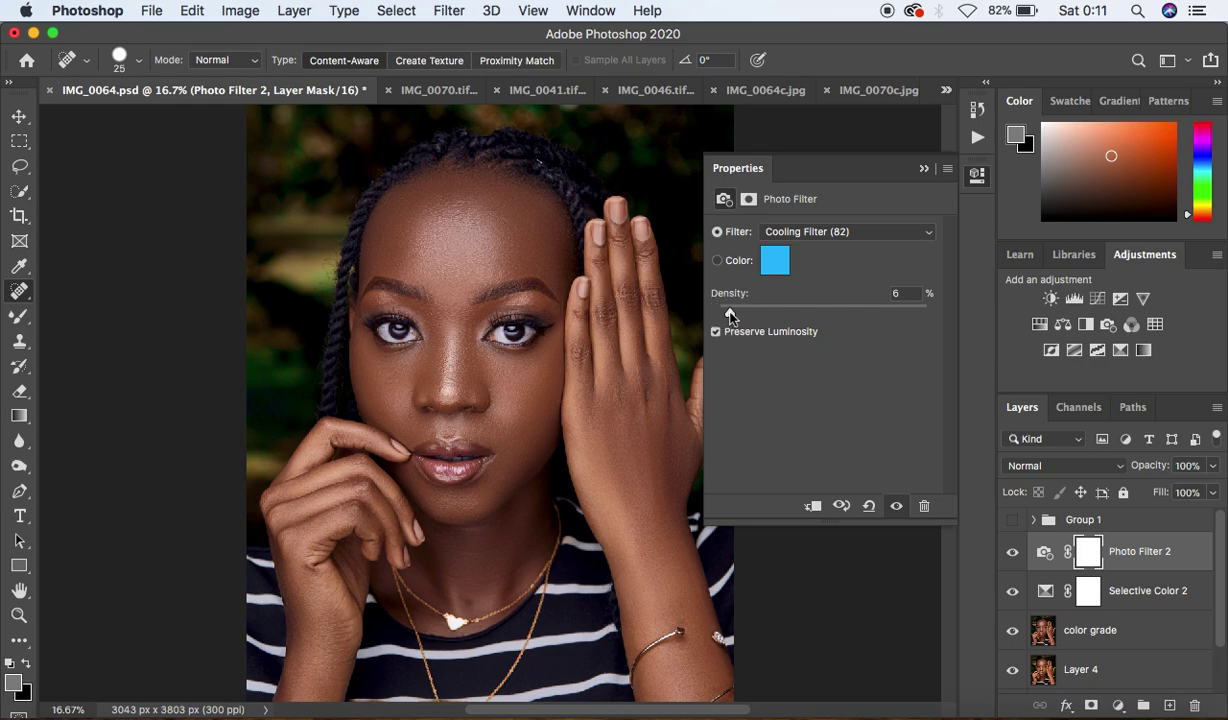
pyautogui.click(925, 172)
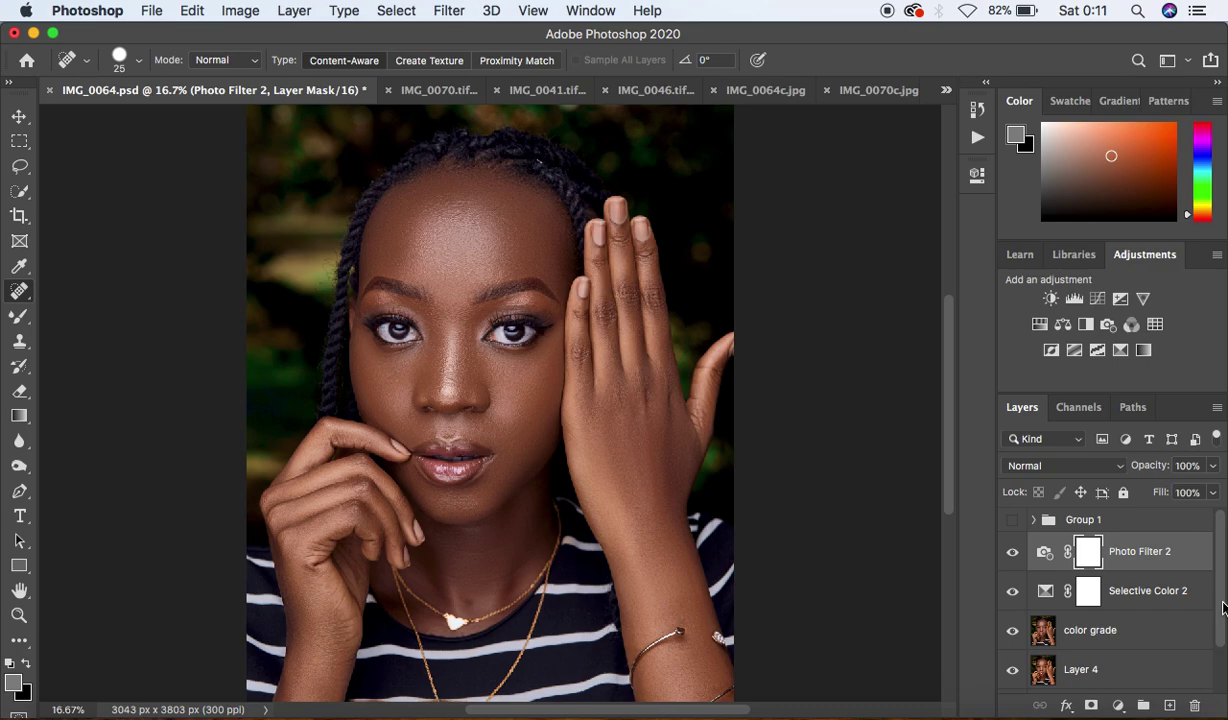
# Group the Photo Filter 2, Selective Color 2 and color grade layers together.
pyautogui.scroll(-1, 1214, 605)
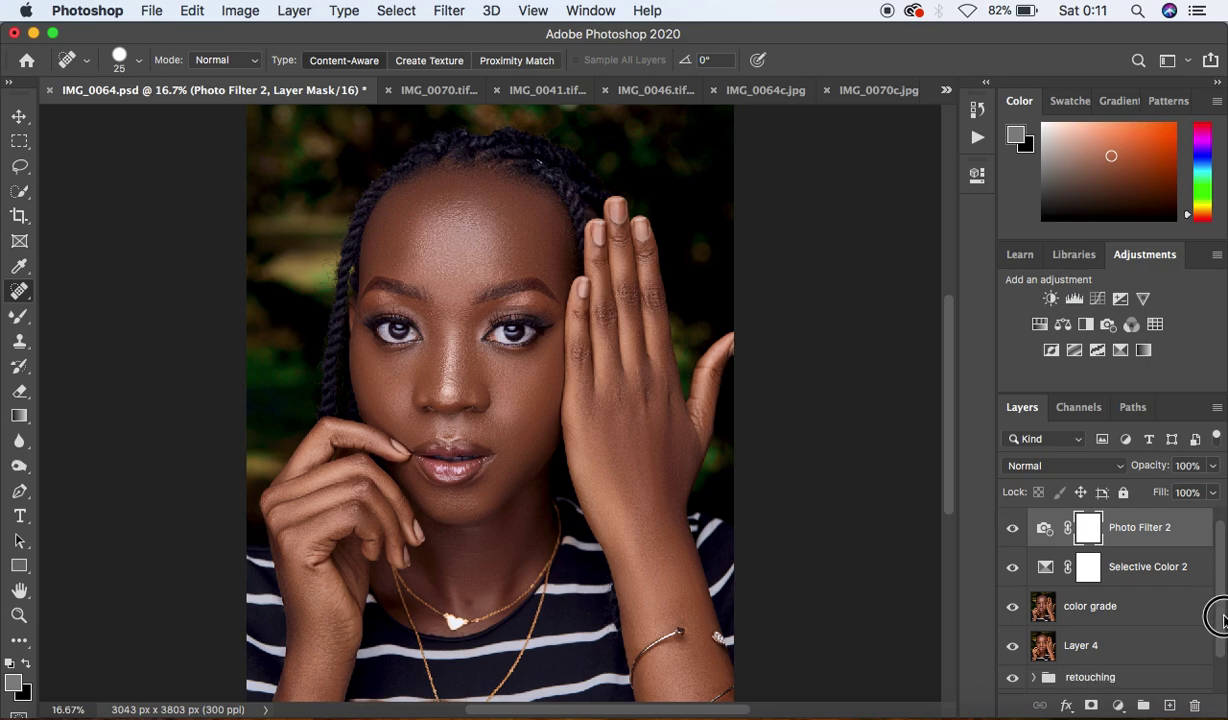
pyautogui.keyDown('shift'); pyautogui.click(1160, 611); pyautogui.keyUp('shift')
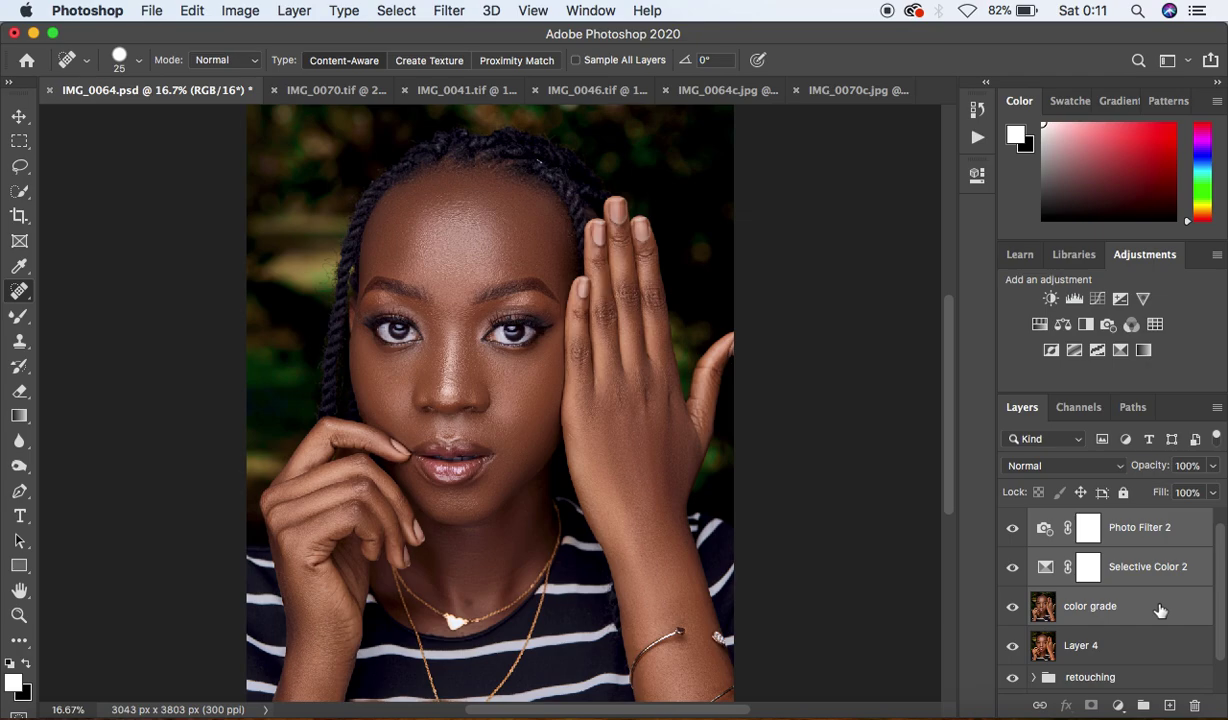
pyautogui.press('super+g')
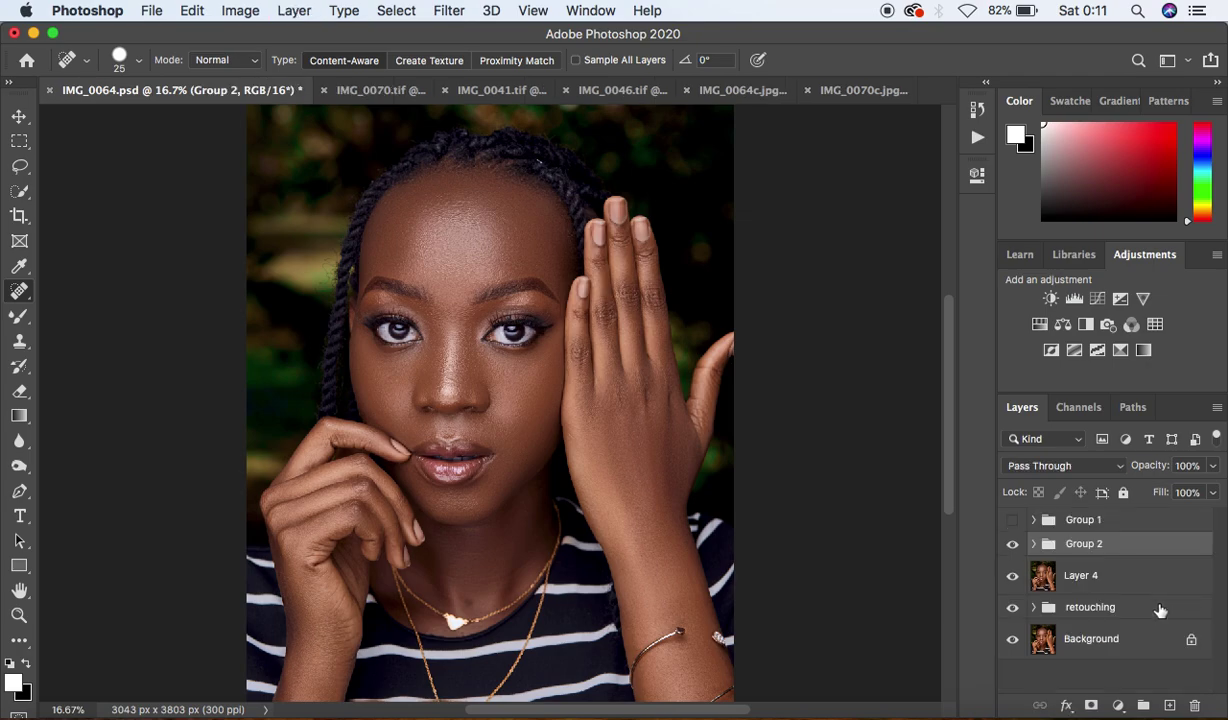
# Compare the portrait with and without the grouped colour grading layers.
pyautogui.click(1012, 546)
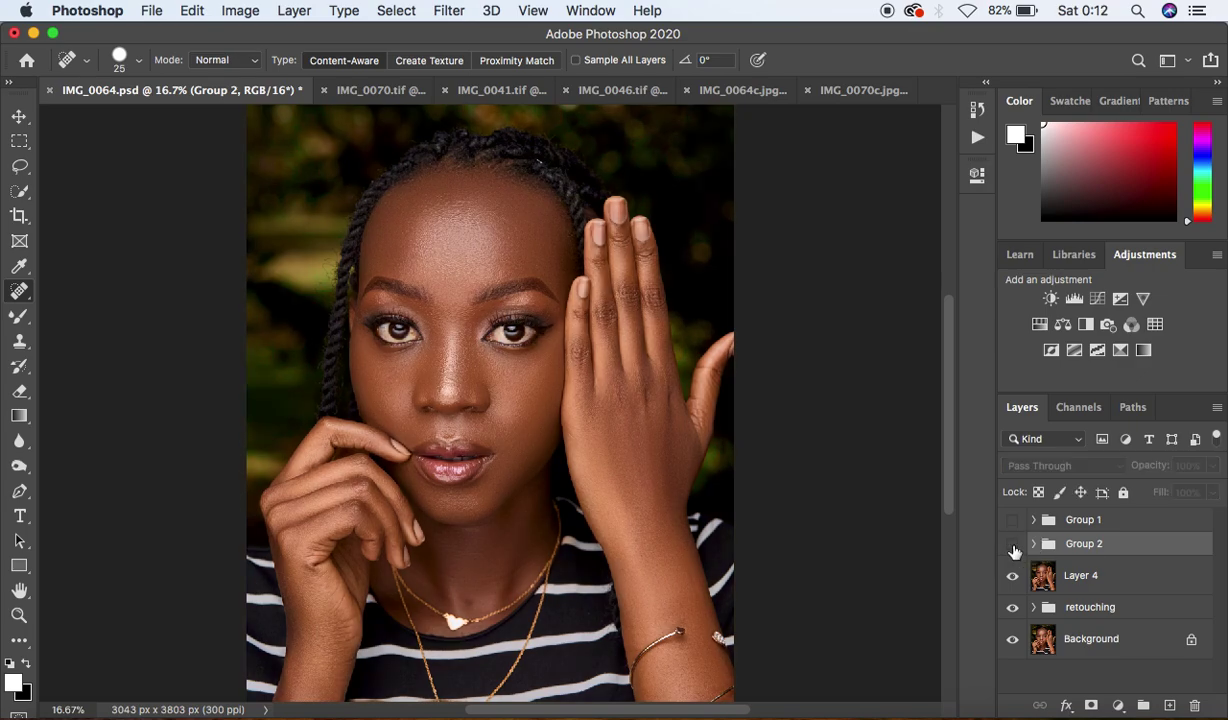
pyautogui.click(1013, 548)
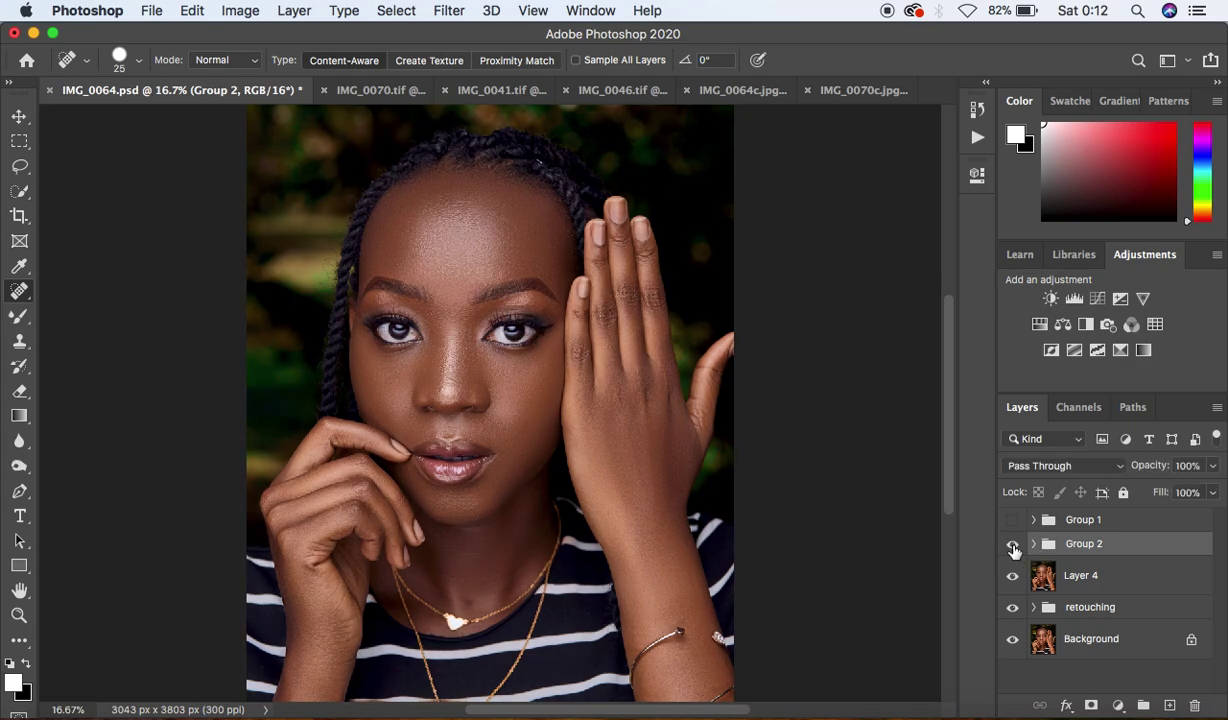
pyautogui.click(1013, 548)
pyautogui.click(1013, 548)
pyautogui.click(1013, 548)
pyautogui.click(1013, 548)
pyautogui.click(1013, 548)
pyautogui.click(1013, 548)
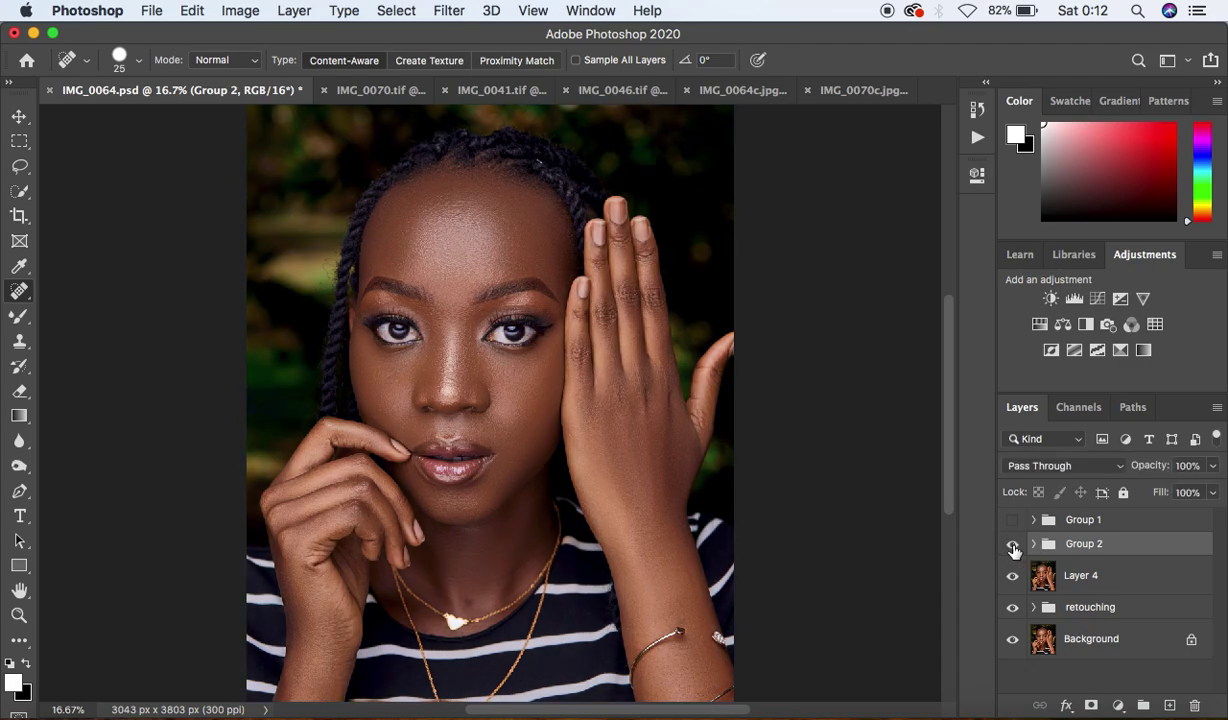